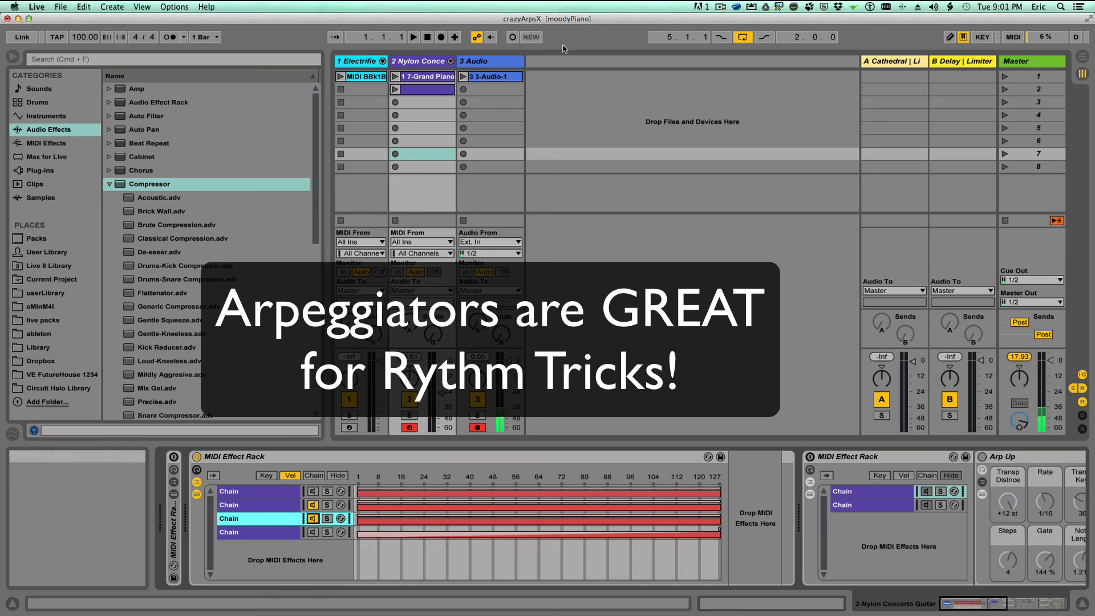
# Look through the devices in the browser's MIDI Effects category, from Arpeggiator to Velocity.
pyautogui.click(110, 184)
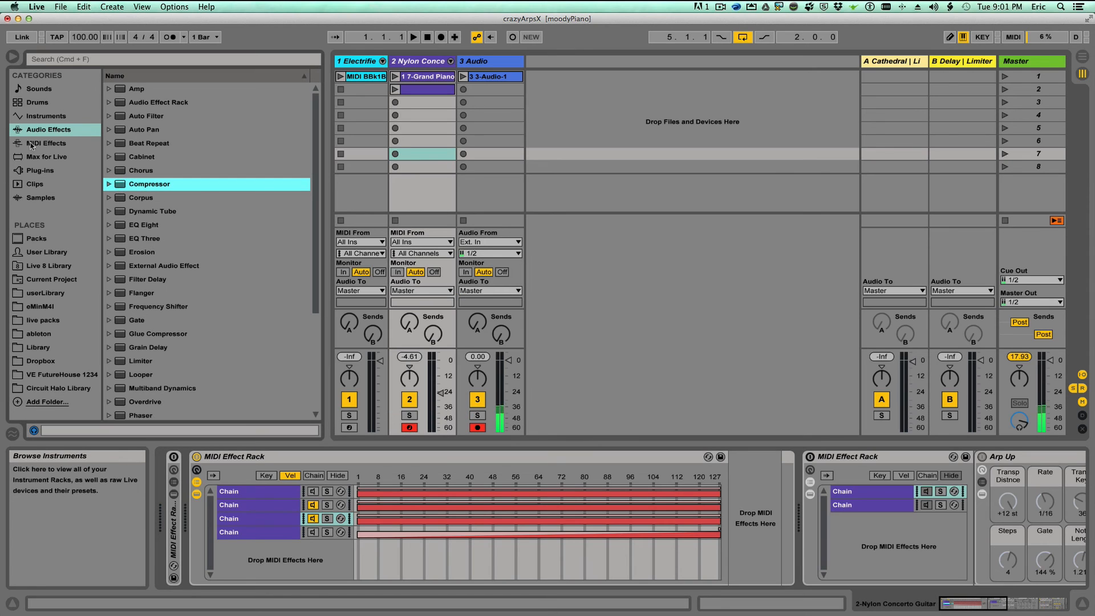
pyautogui.click(47, 143)
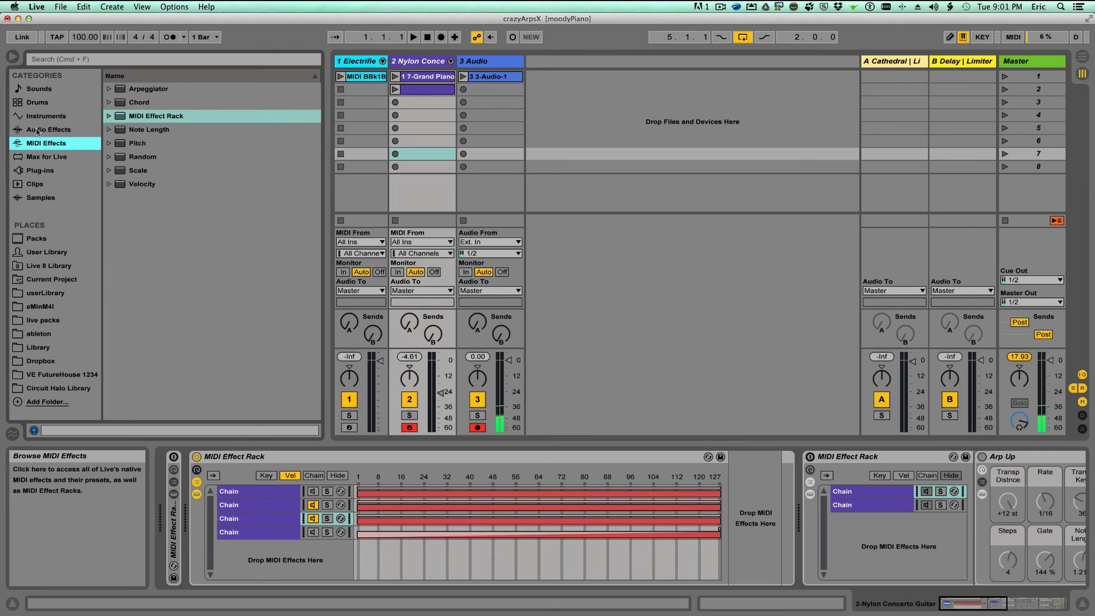
pyautogui.click(109, 90)
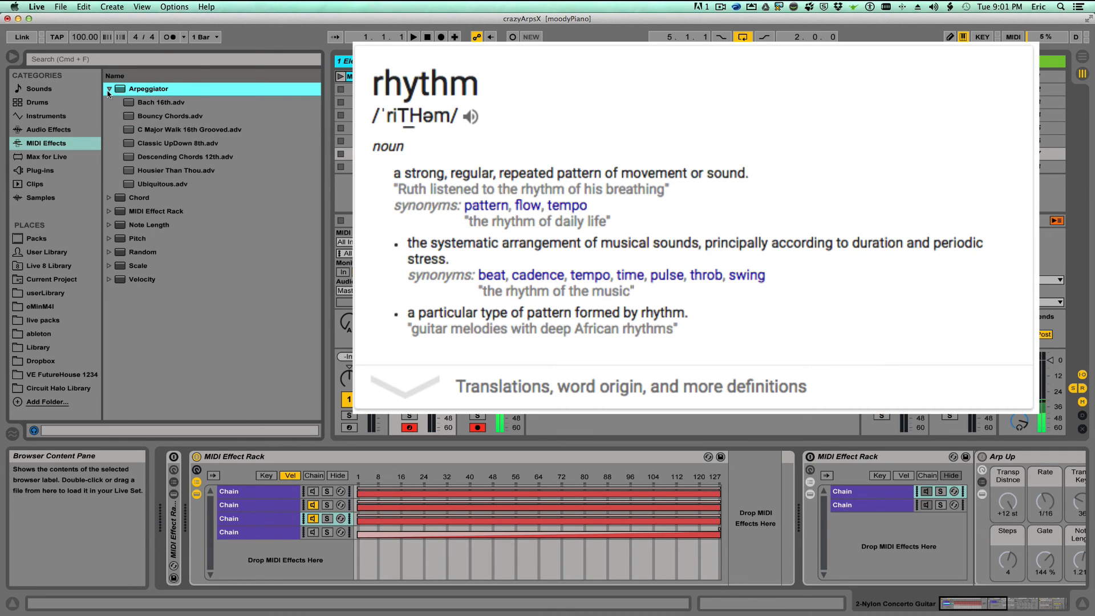
pyautogui.click(108, 90)
pyautogui.click(109, 103)
pyautogui.click(108, 104)
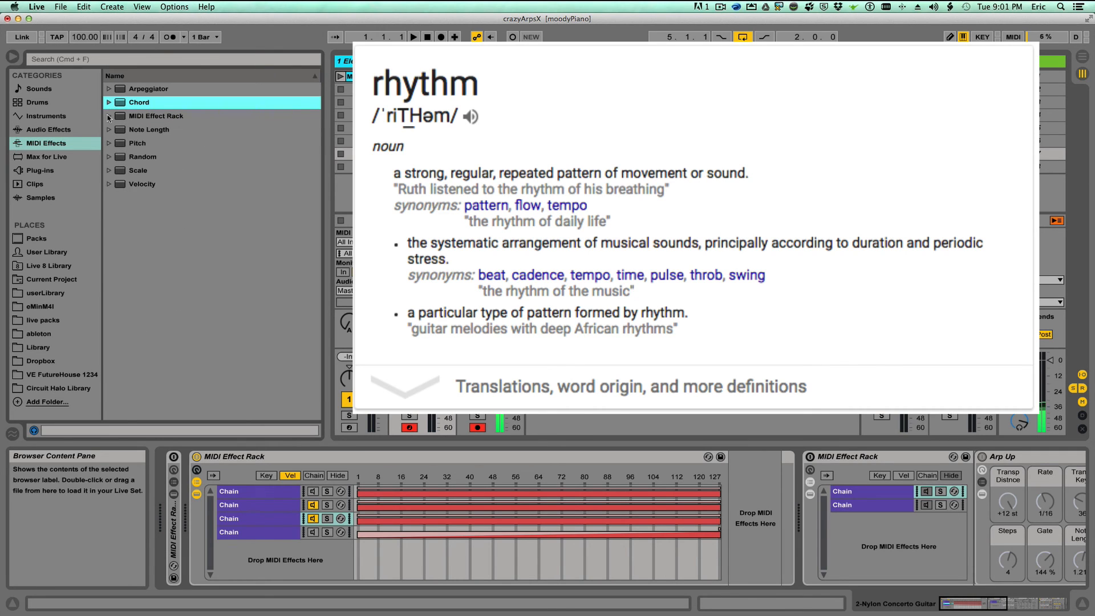
pyautogui.click(108, 130)
pyautogui.click(110, 143)
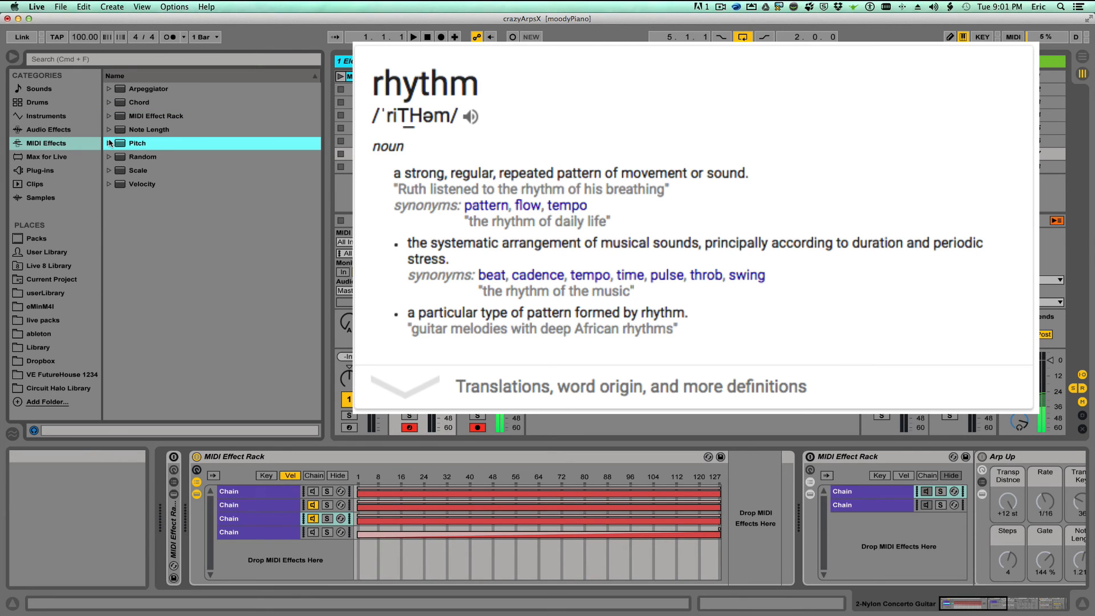
pyautogui.click(109, 157)
pyautogui.click(109, 170)
pyautogui.click(108, 170)
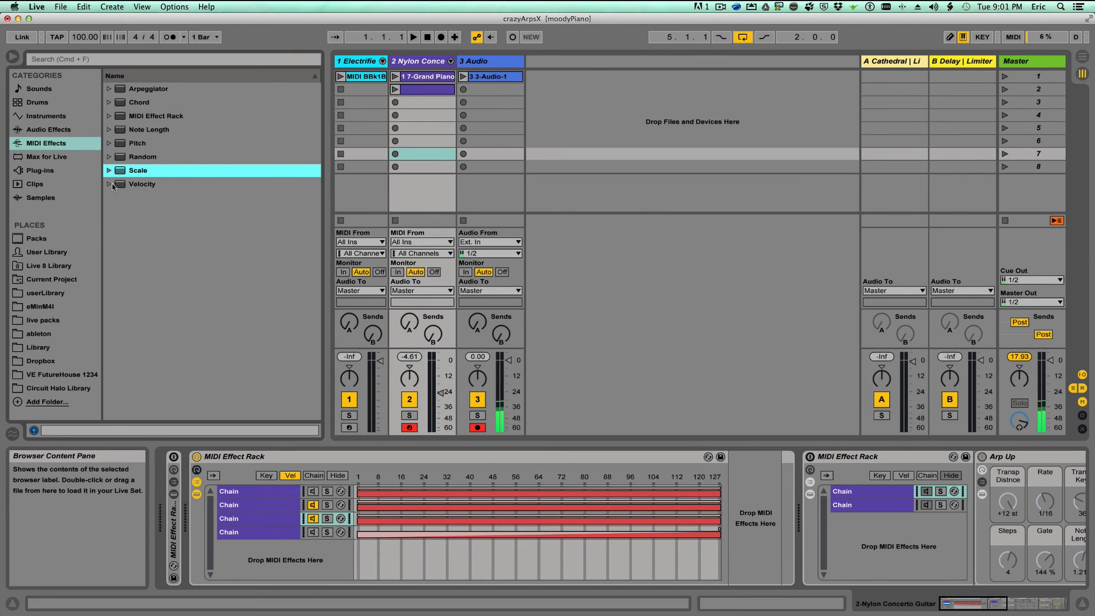
pyautogui.click(110, 184)
pyautogui.click(111, 185)
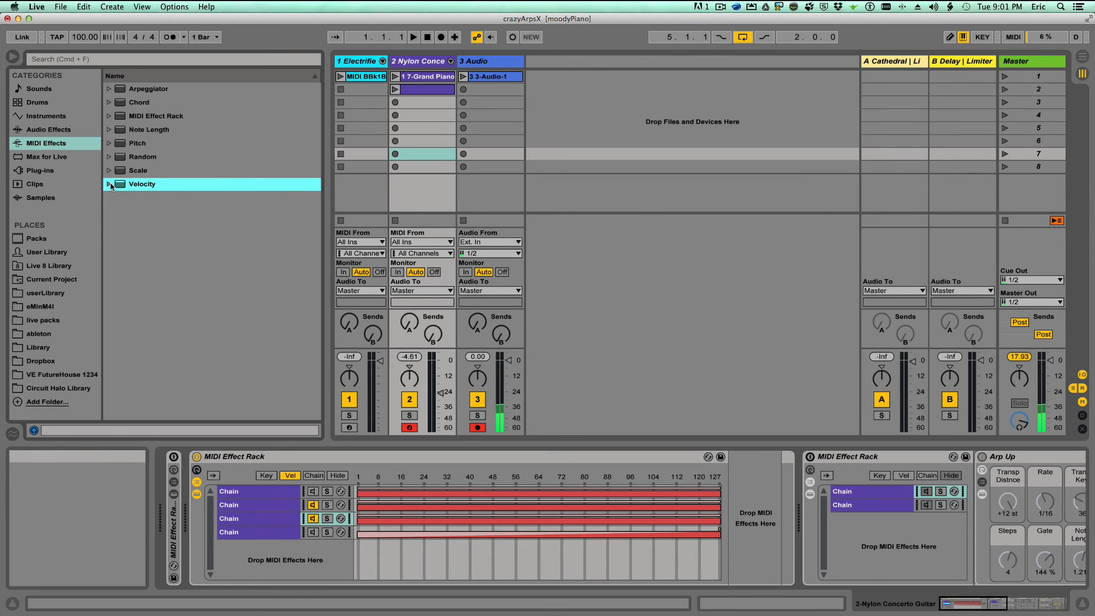
# Check the first two chains of the MIDI Effect Rack and leave only the third chain activated.
pyautogui.click(318, 459)
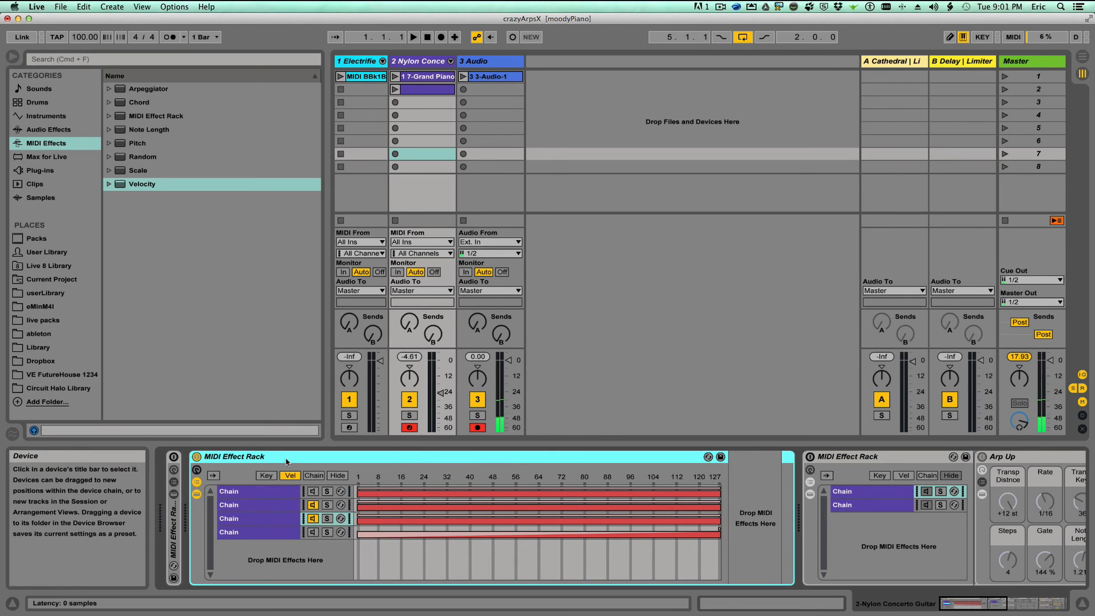
pyautogui.click(262, 492)
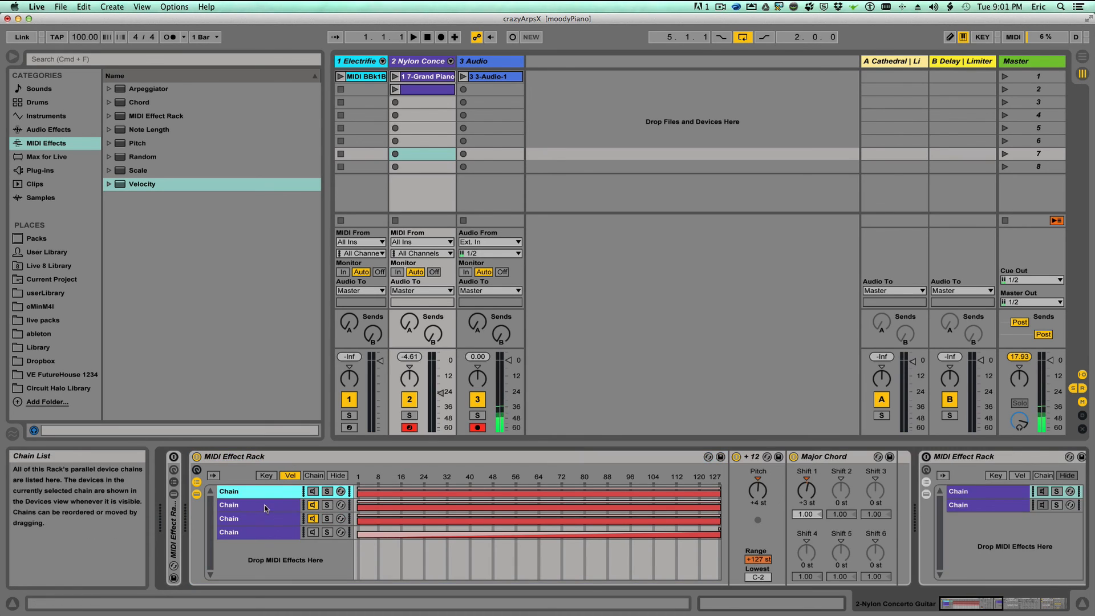
pyautogui.click(265, 505)
pyautogui.click(264, 492)
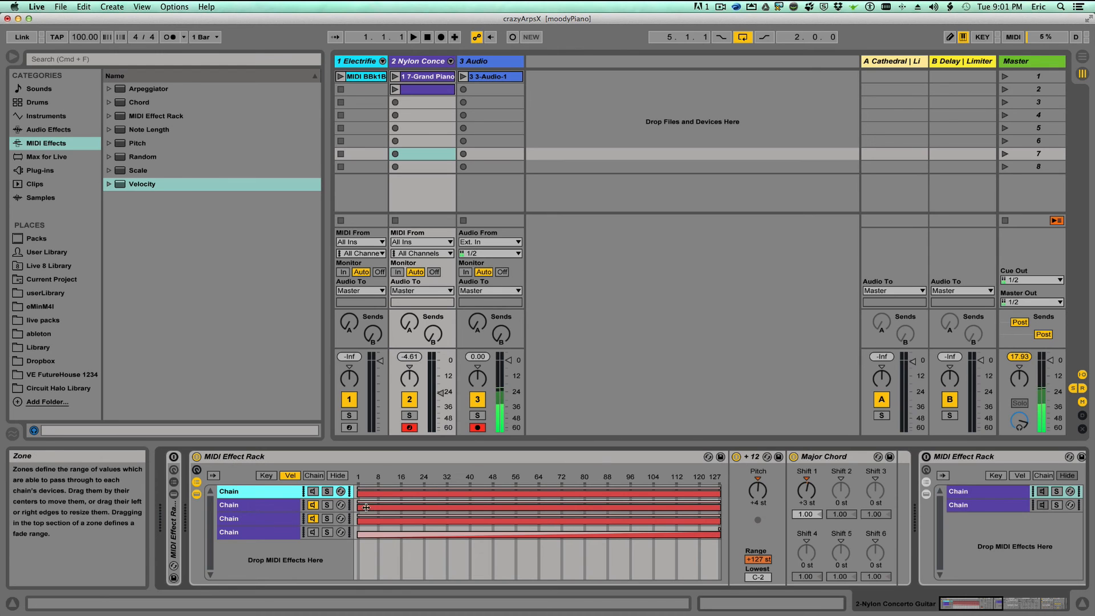
pyautogui.click(314, 519)
pyautogui.click(315, 506)
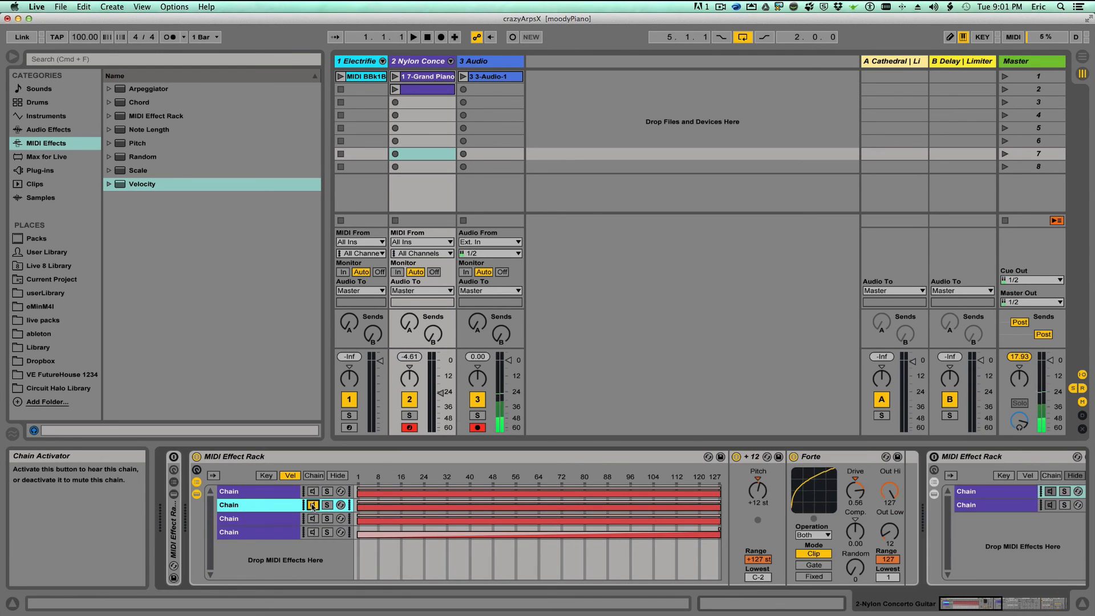
pyautogui.click(316, 519)
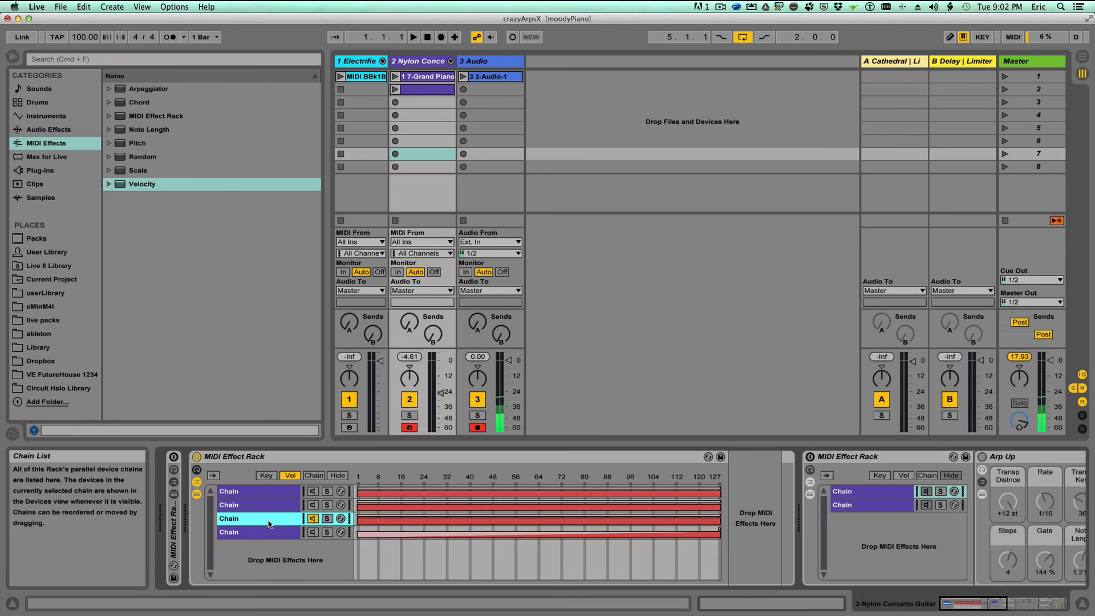
# Display the rack's chain select zones and rename the third chain "passthrough".
pyautogui.click(313, 477)
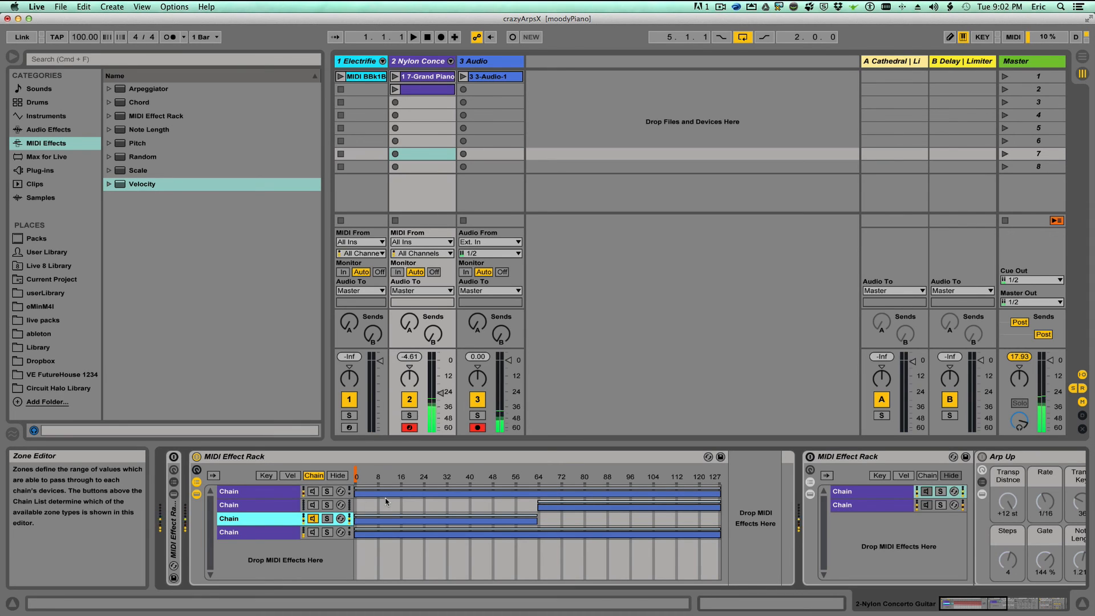
pyautogui.rightClick(227, 519)
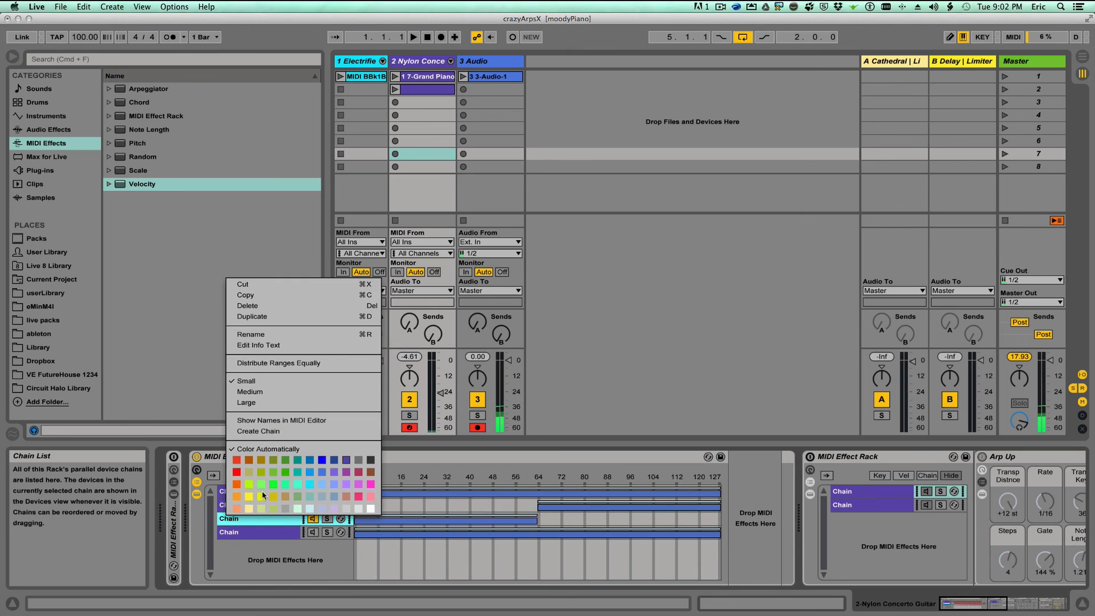
pyautogui.click(247, 530)
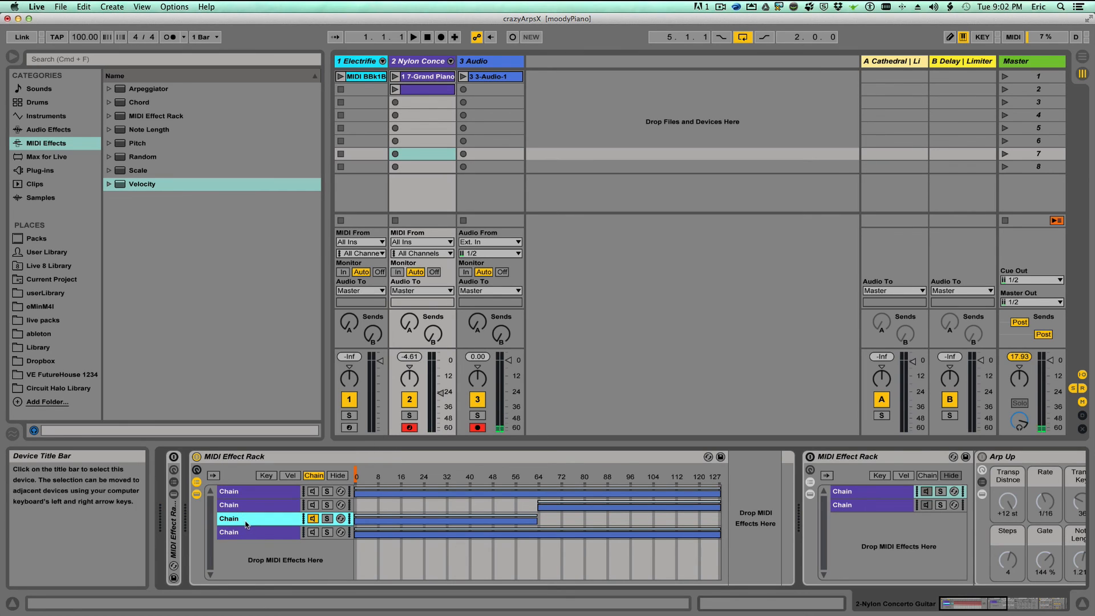
pyautogui.rightClick(234, 518)
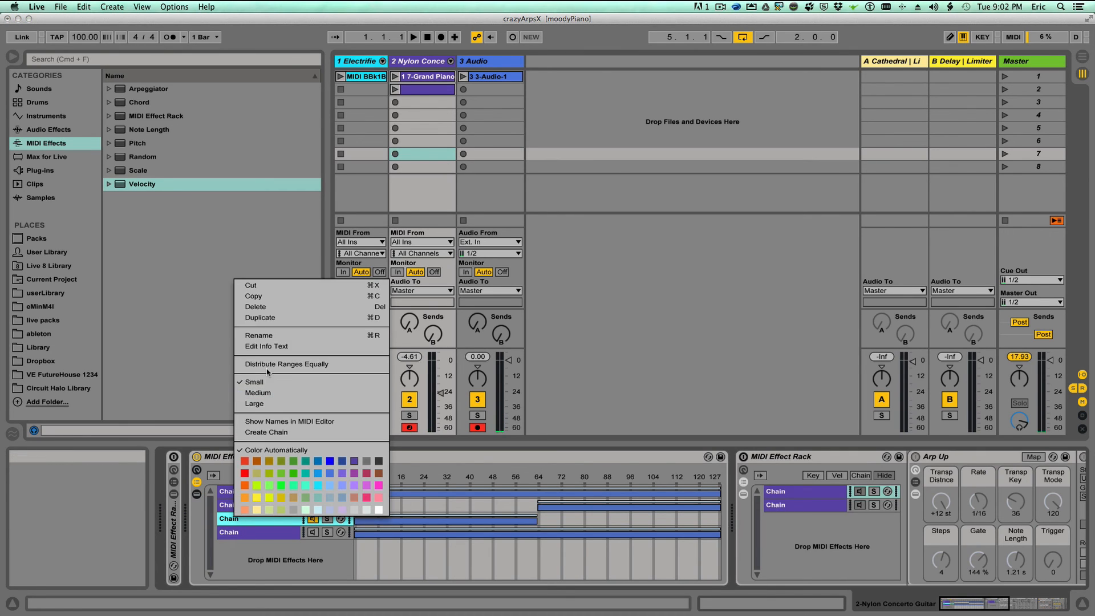
pyautogui.click(268, 336)
pyautogui.write('passthrough')
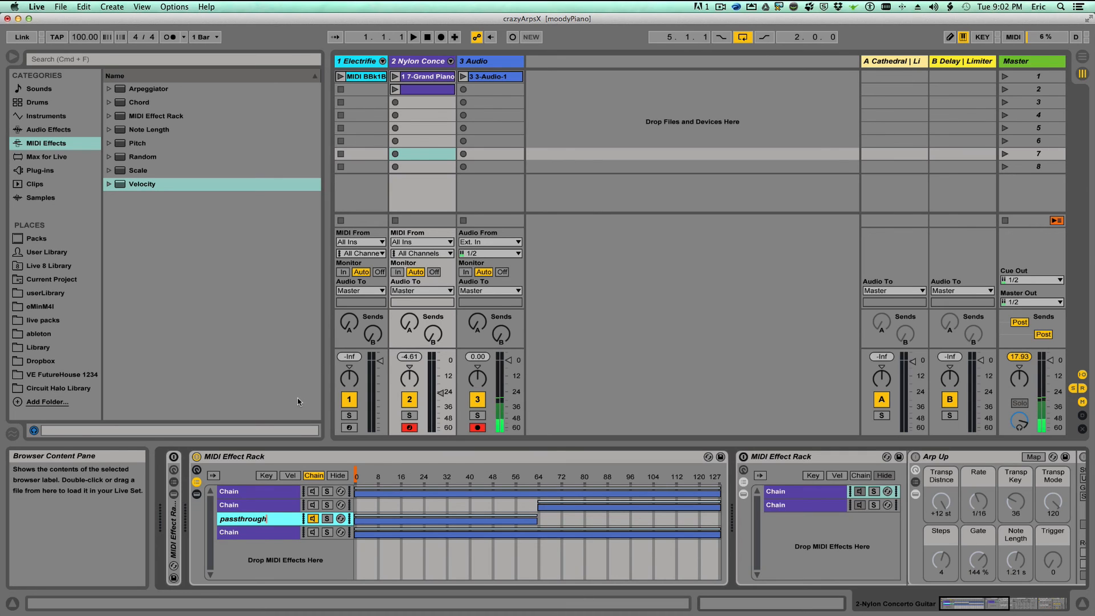
pyautogui.press('Return')
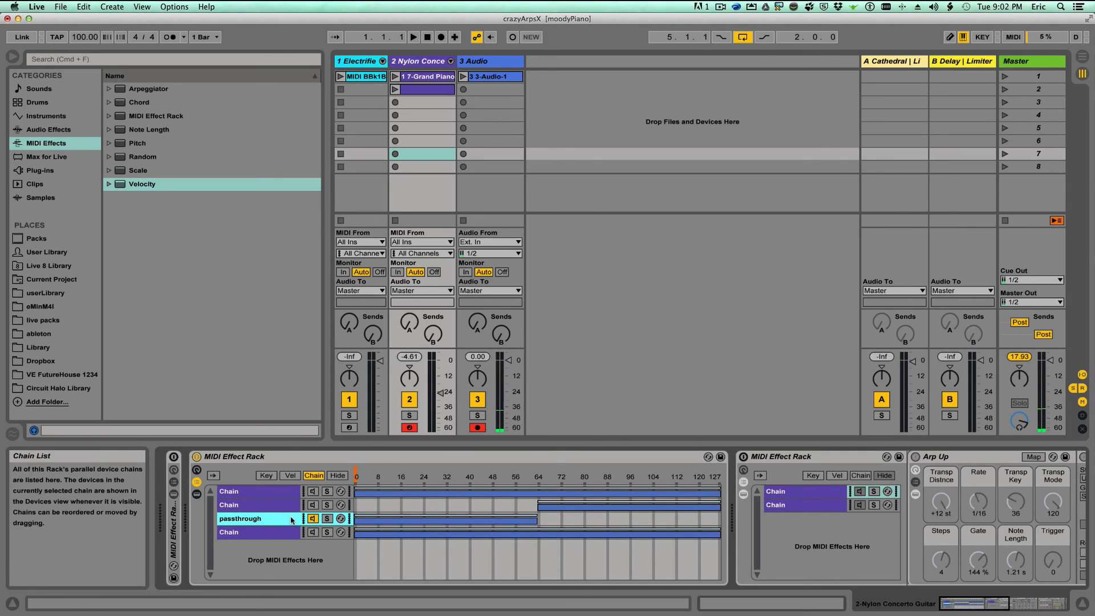
# Activate the rack's second chain with its devices shown, and rename it "octave up".
pyautogui.click(268, 507)
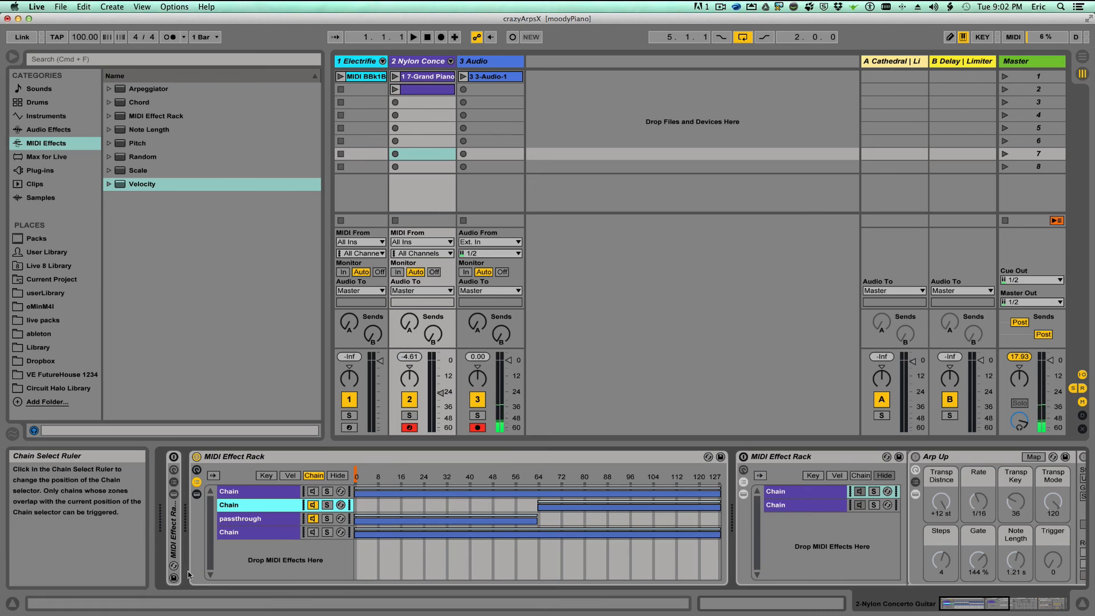
pyautogui.click(197, 494)
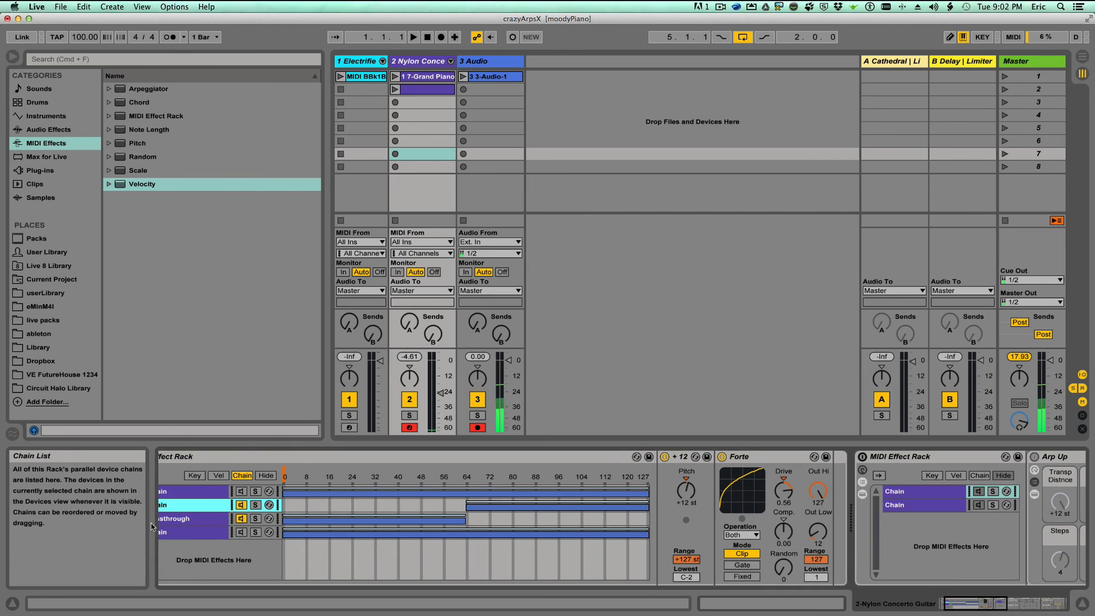
pyautogui.rightClick(228, 505)
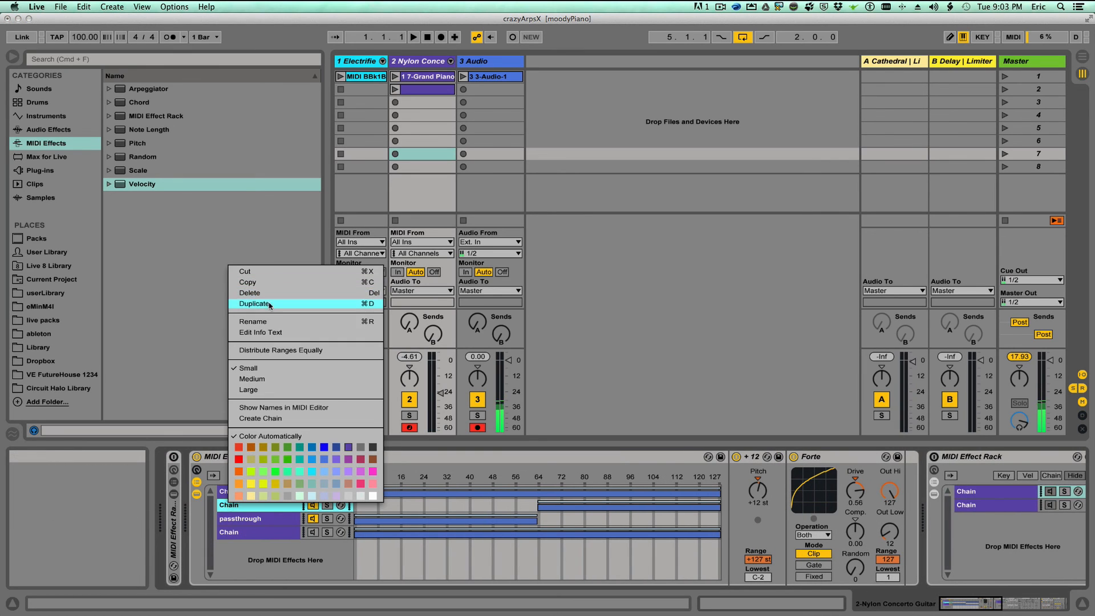
pyautogui.click(268, 321)
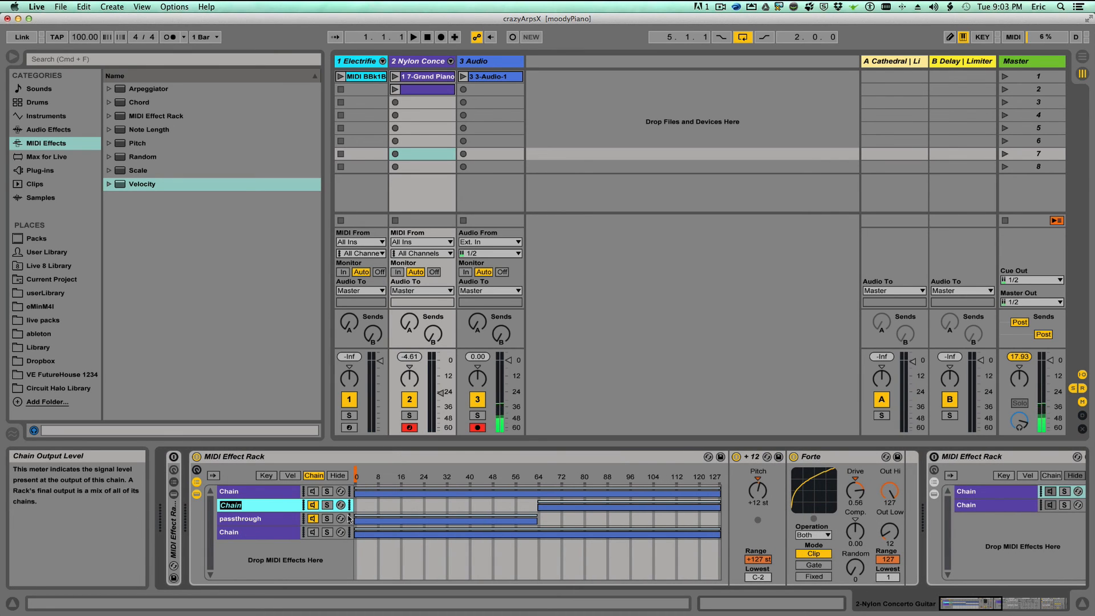
pyautogui.write('octave uop')
pyautogui.press('BackSpace')
pyautogui.write('p')
pyautogui.press('Return')
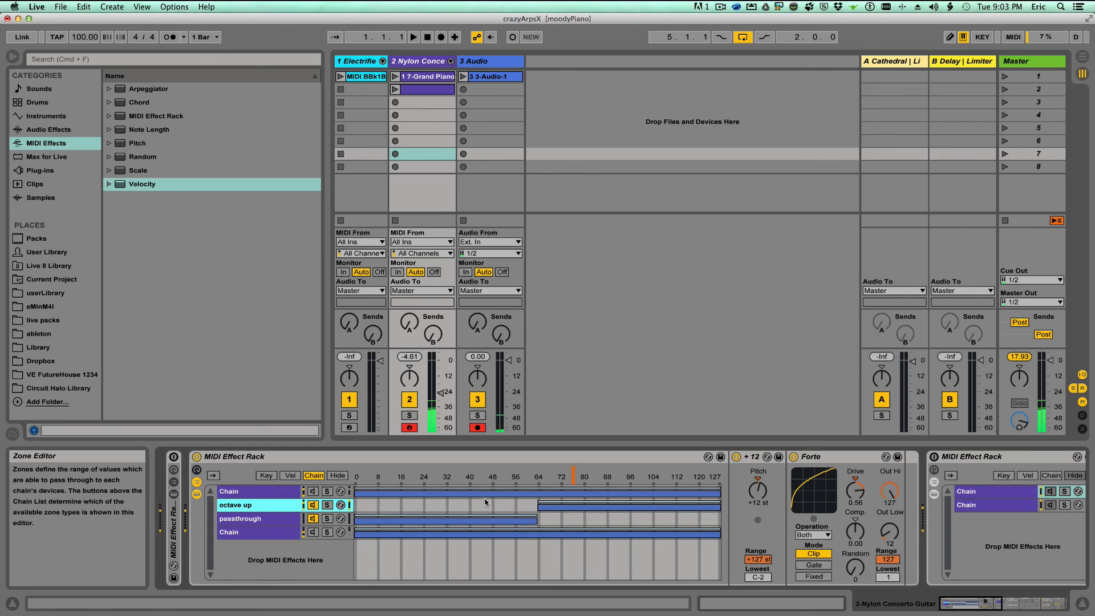
# Try the chain selector in both zones, leaving it at about 80, and deactivate the octave up chain.
pyautogui.click(476, 478)
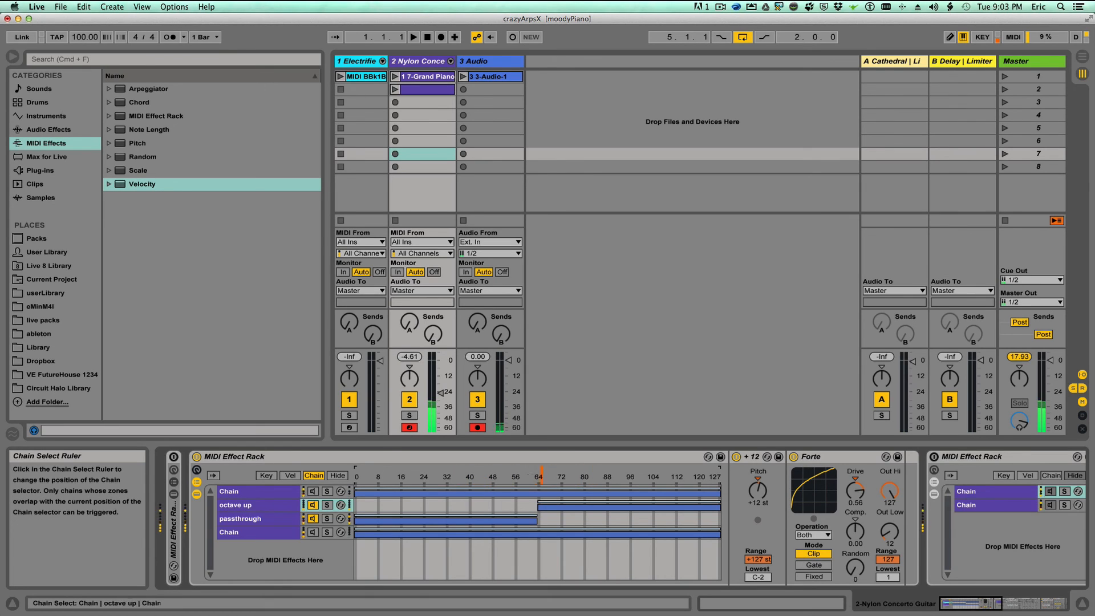
pyautogui.click(587, 480)
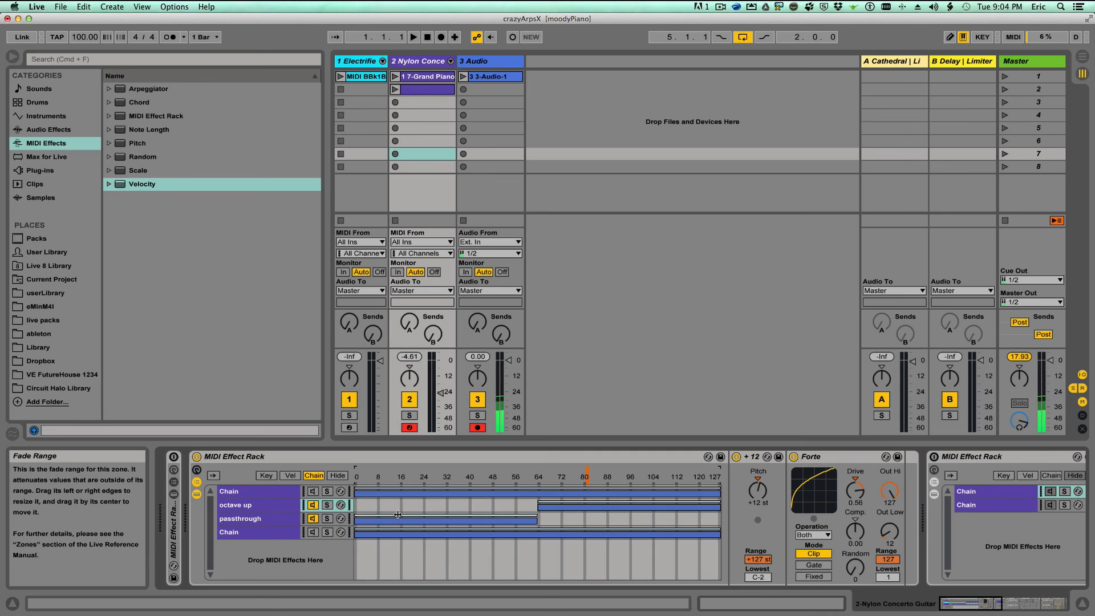
pyautogui.click(300, 506)
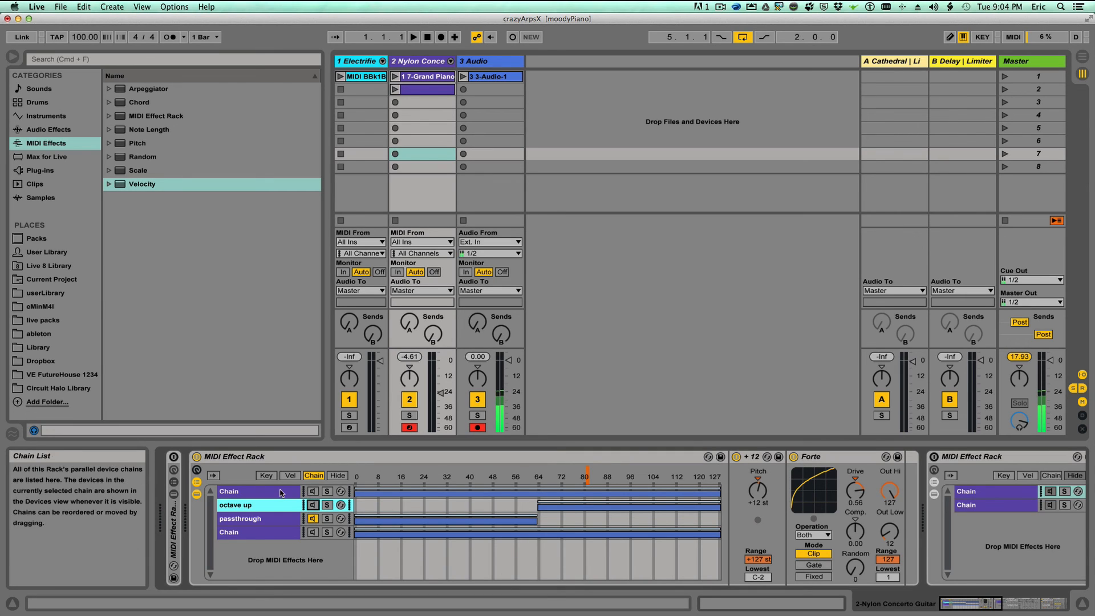
# Rename the rack's first chain "chord middle" and show its devices.
pyautogui.click(280, 493)
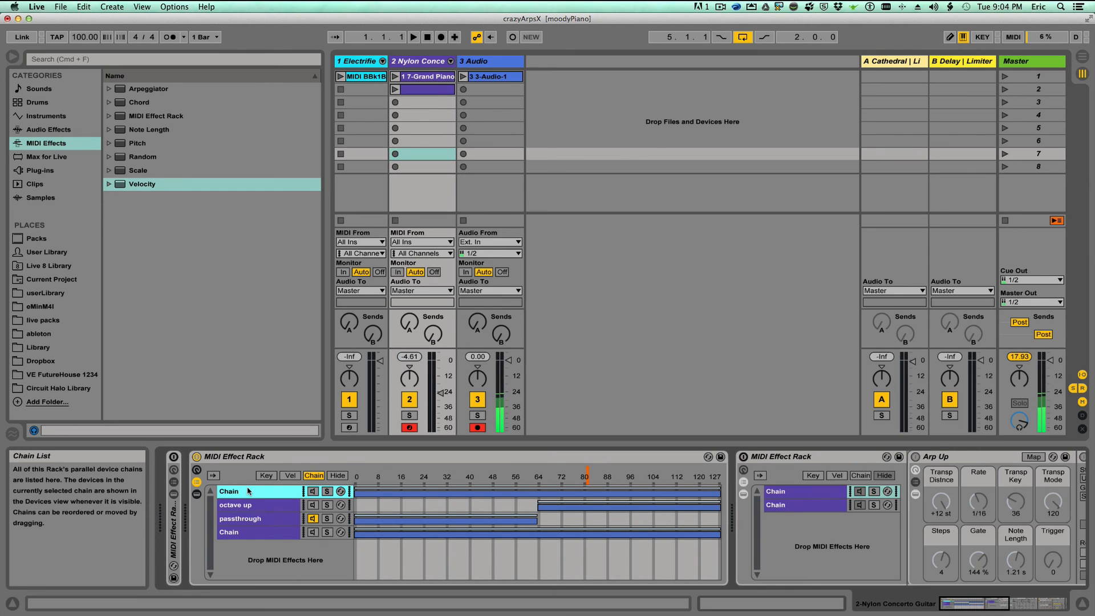
pyautogui.rightClick(247, 491)
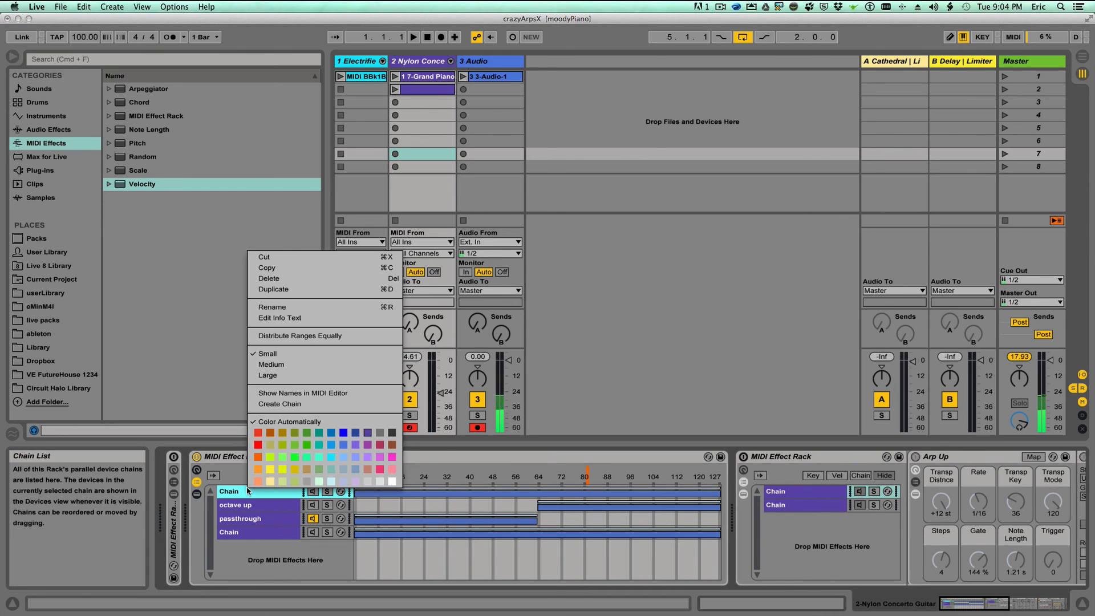
pyautogui.click(311, 320)
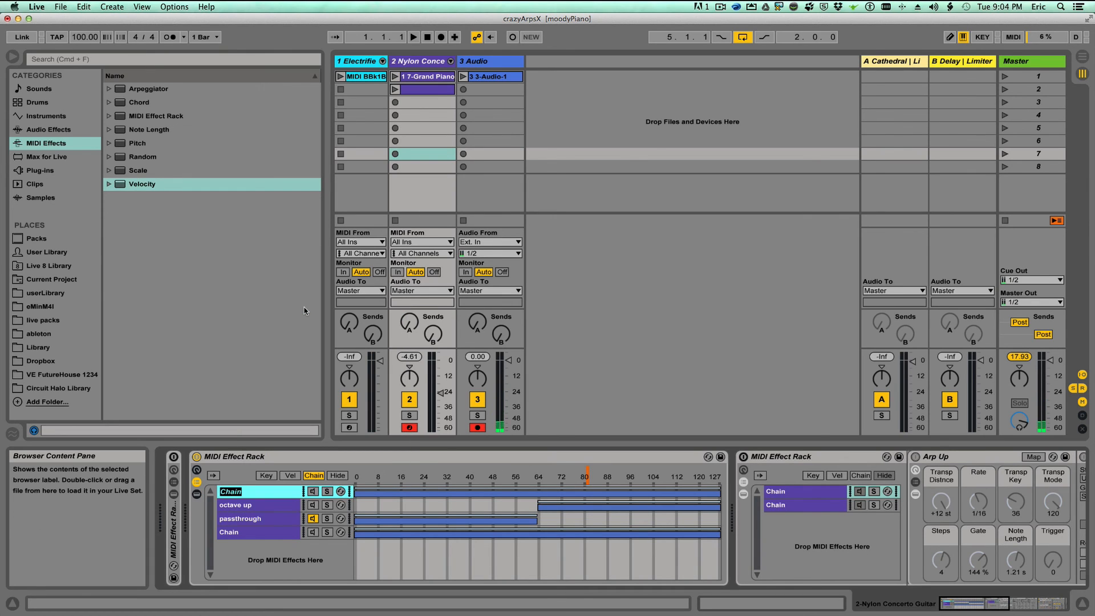
pyautogui.write('chord midd')
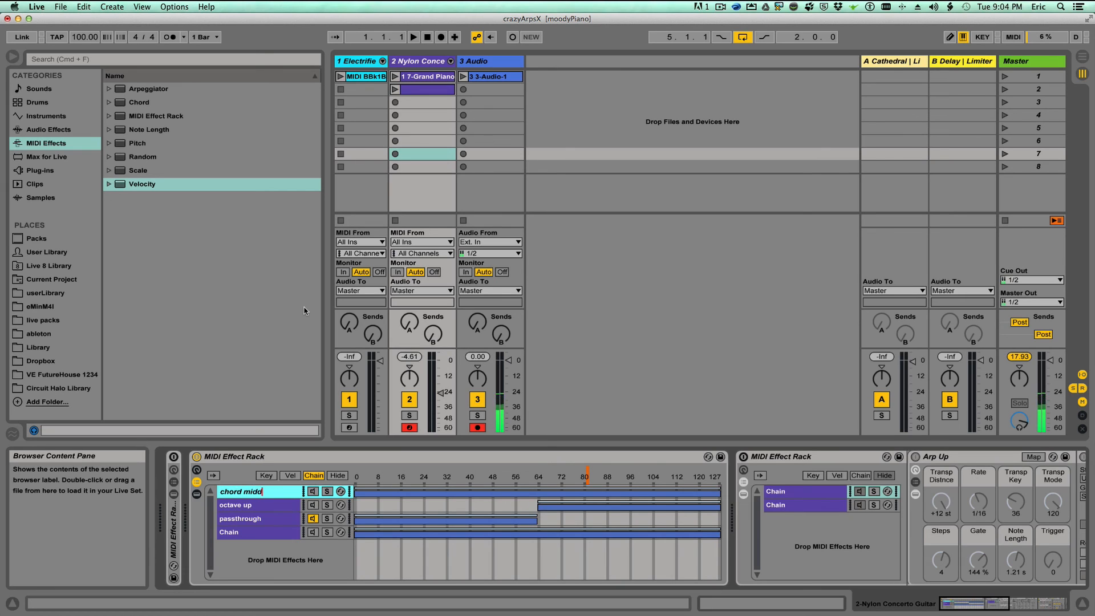
pyautogui.write('le')
pyautogui.press('Return')
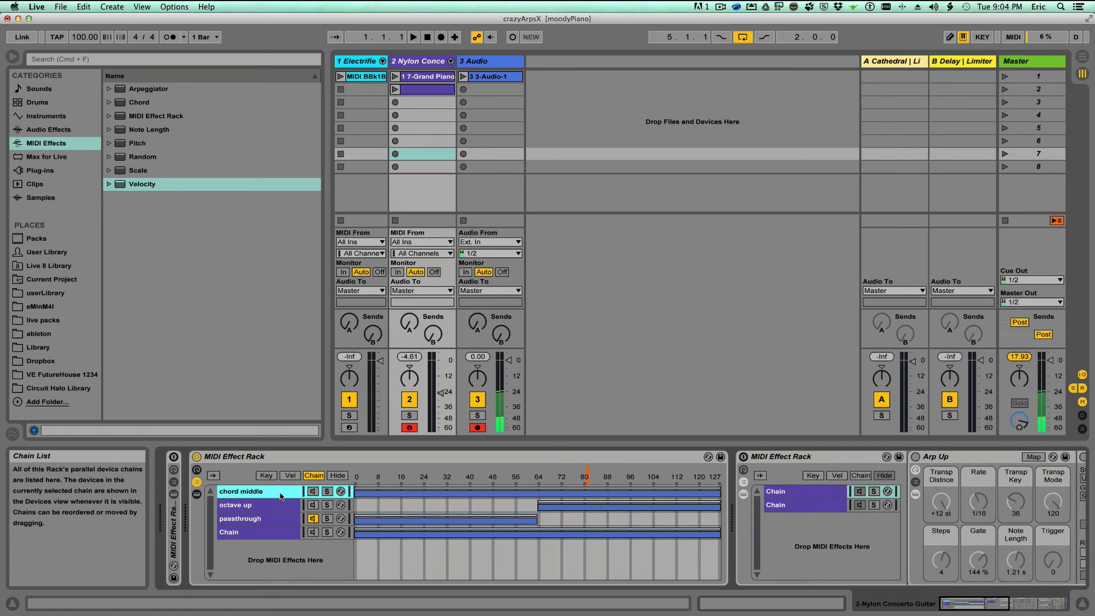
pyautogui.click(197, 495)
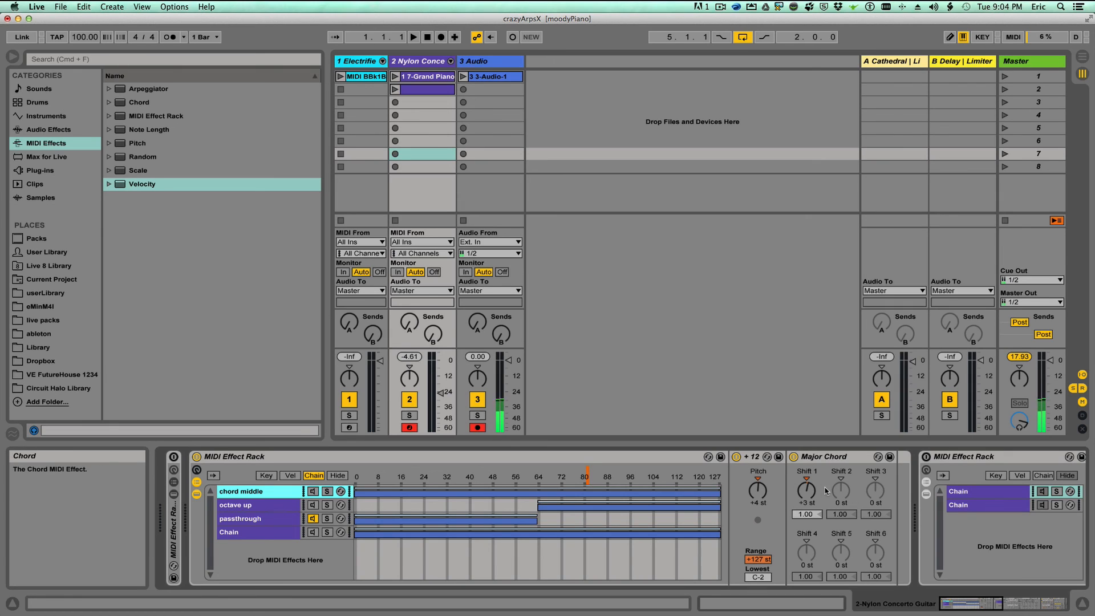
# Turn off the Major Chord device and activate the chord middle chain.
pyautogui.click(836, 458)
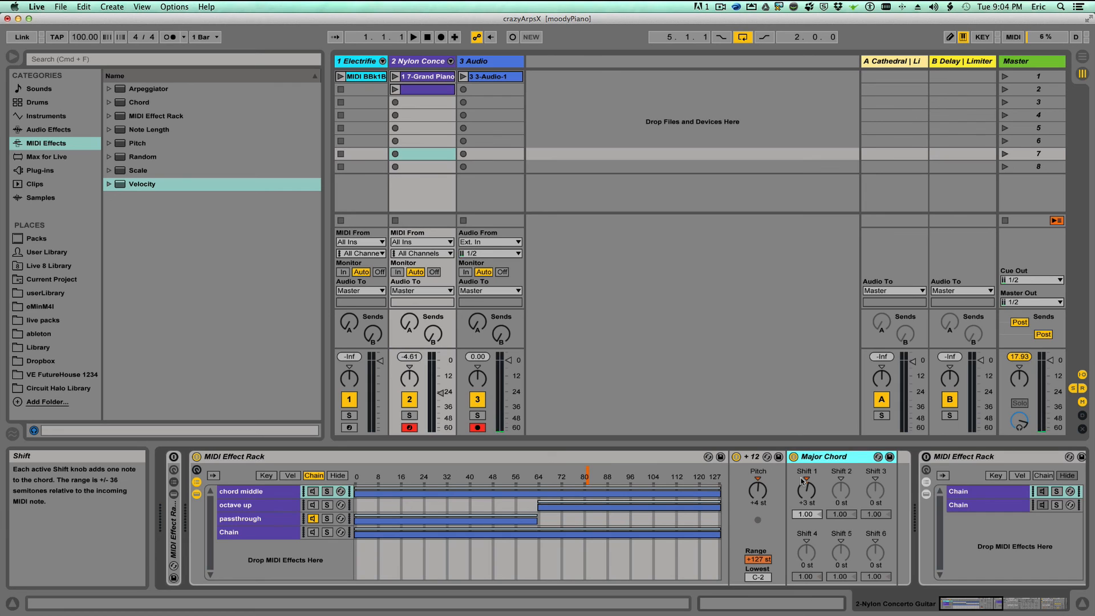
pyautogui.hscroll(1, 798, 485)
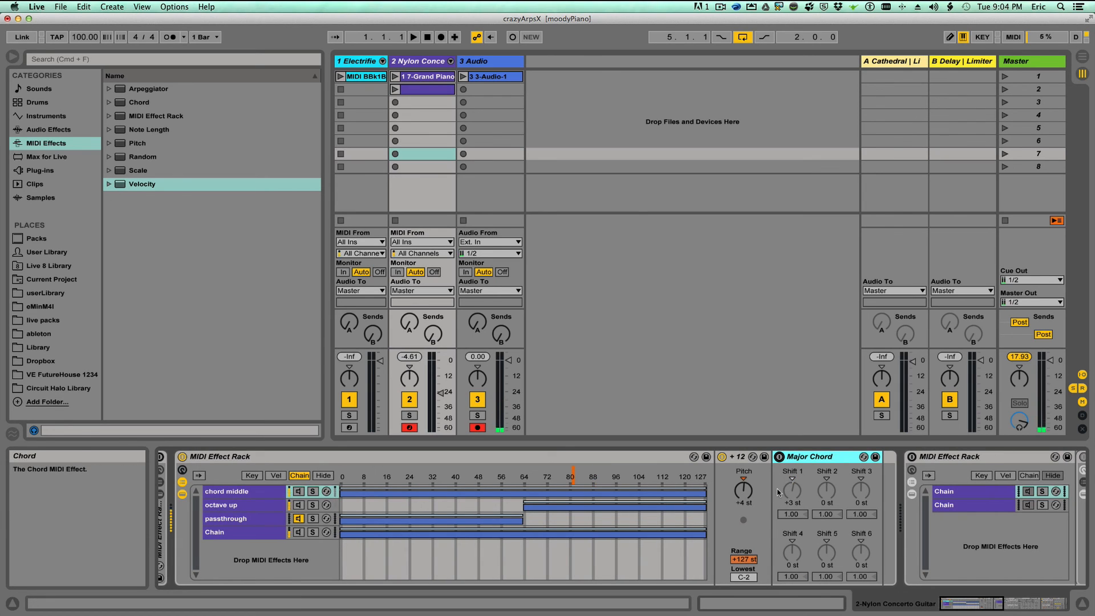
pyautogui.click(298, 492)
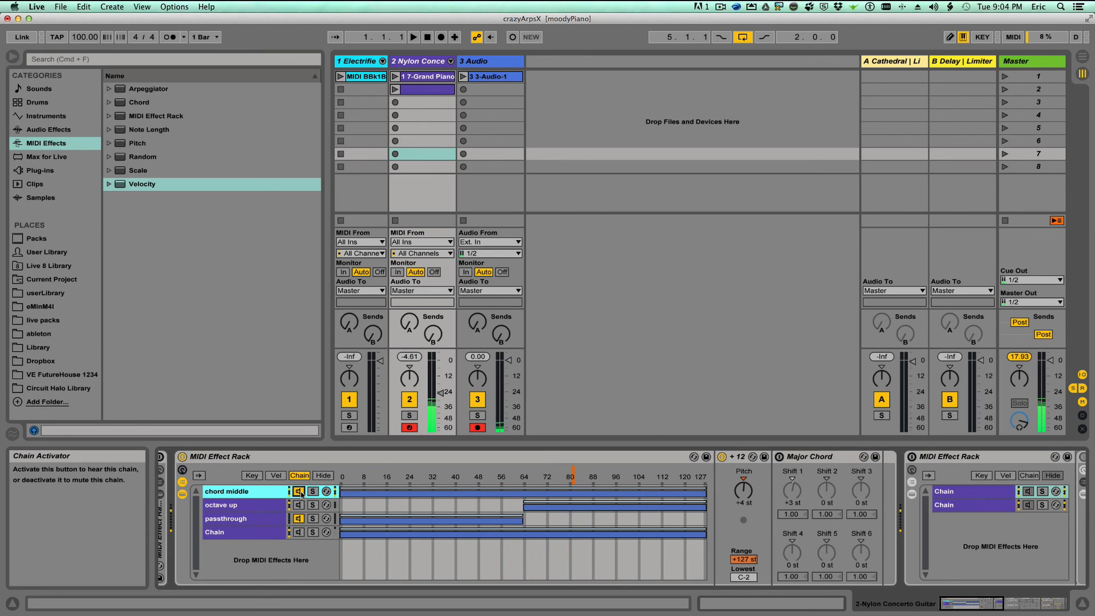
# Activate the octave up chain alongside the passthrough chain.
pyautogui.click(299, 519)
pyautogui.click(298, 506)
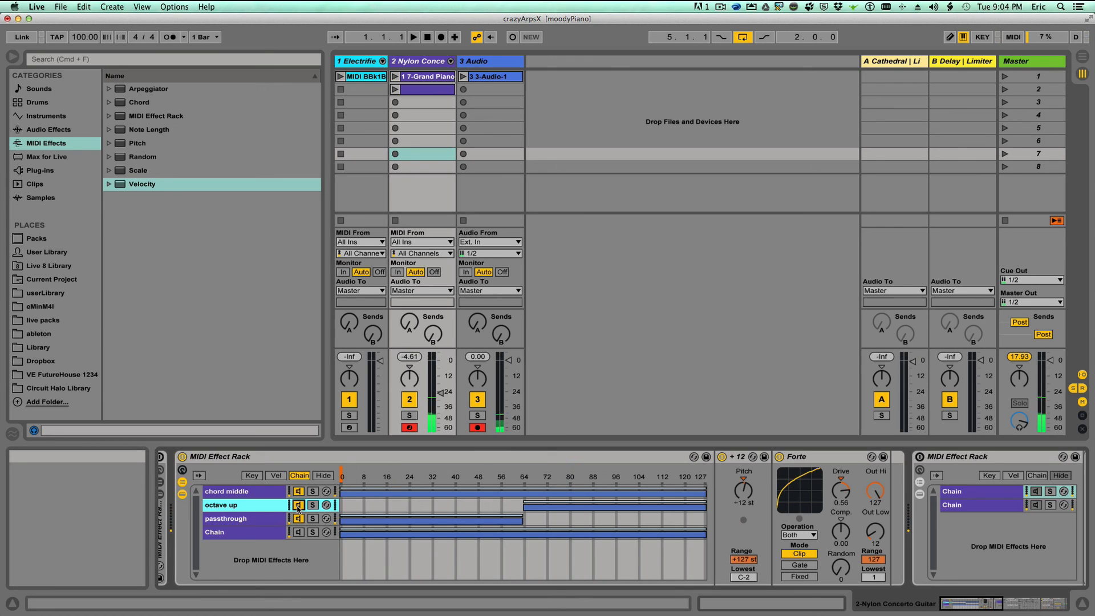
pyautogui.hscroll(4, 297, 512)
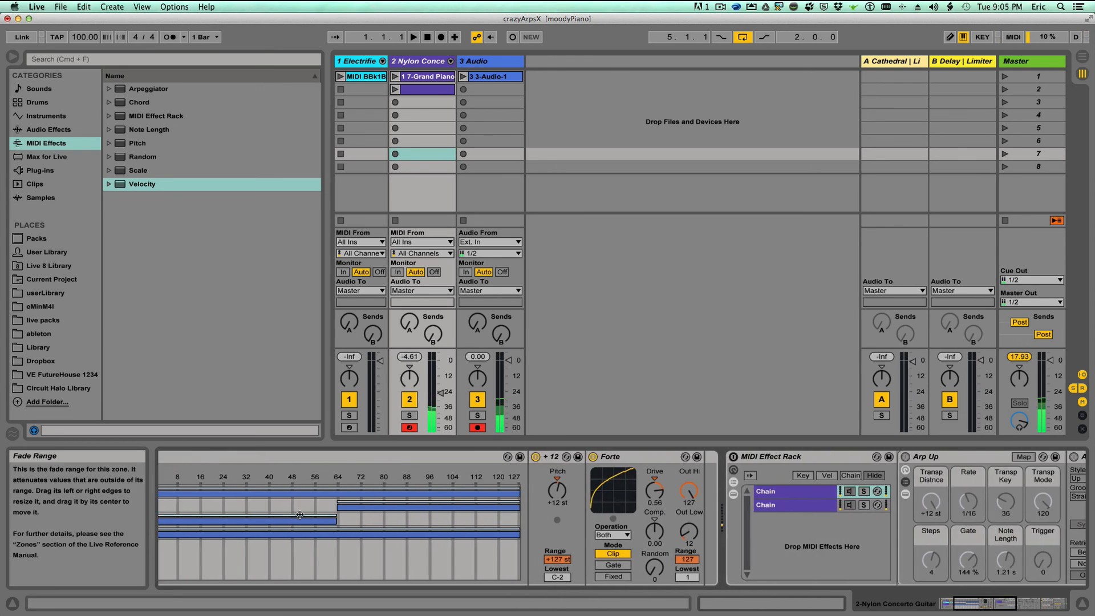
pyautogui.hscroll(5, 299, 520)
pyautogui.hscroll(-9, 299, 522)
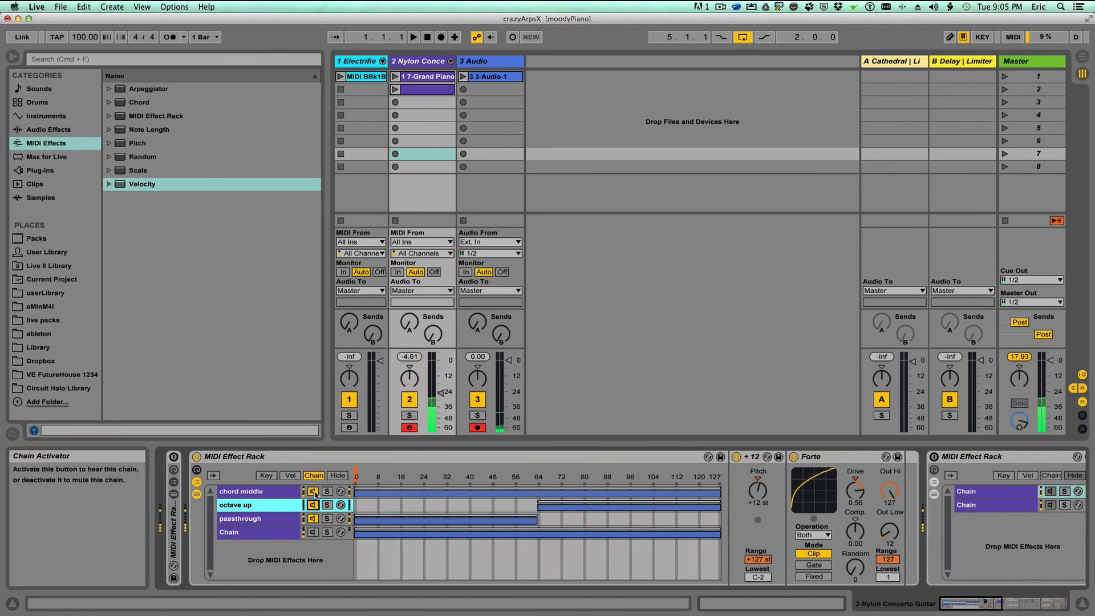
# Activate the chord middle chain and turn on its Major Chord device.
pyautogui.press('Up')
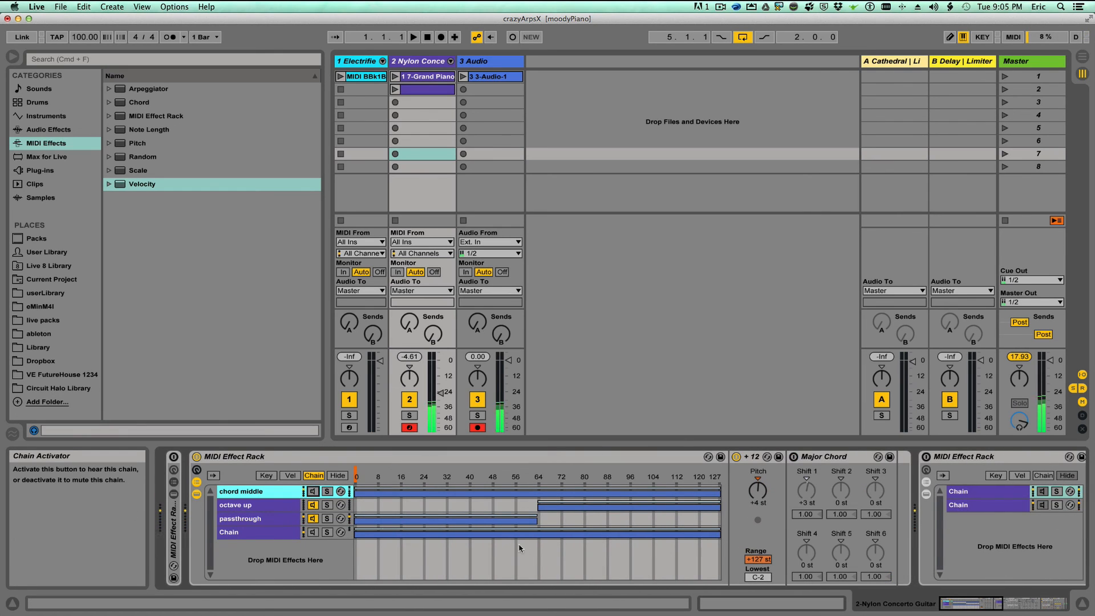
pyautogui.click(257, 518)
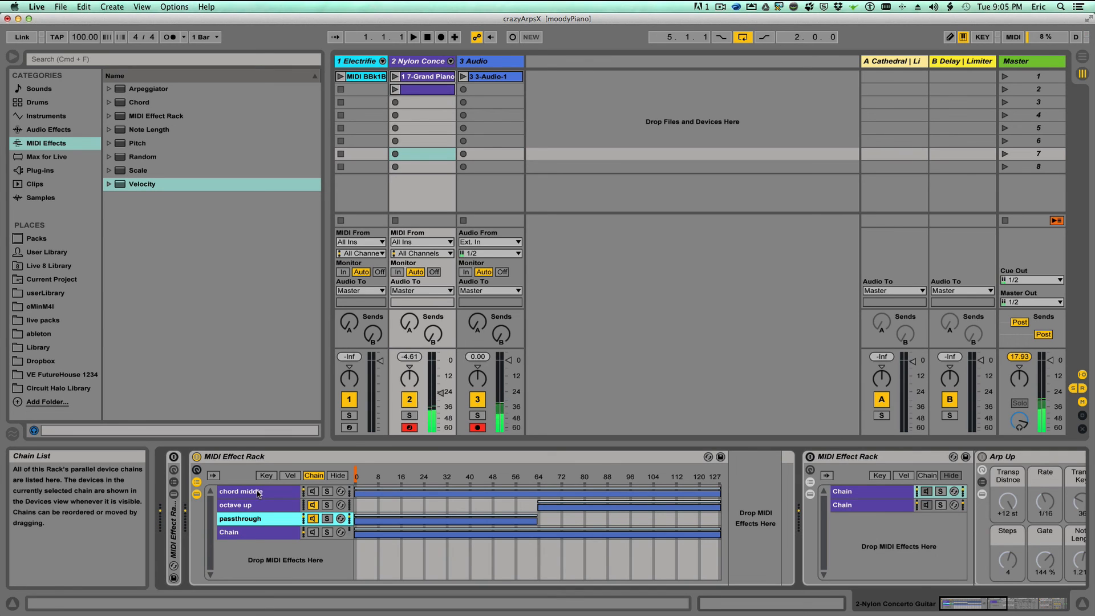
pyautogui.click(258, 493)
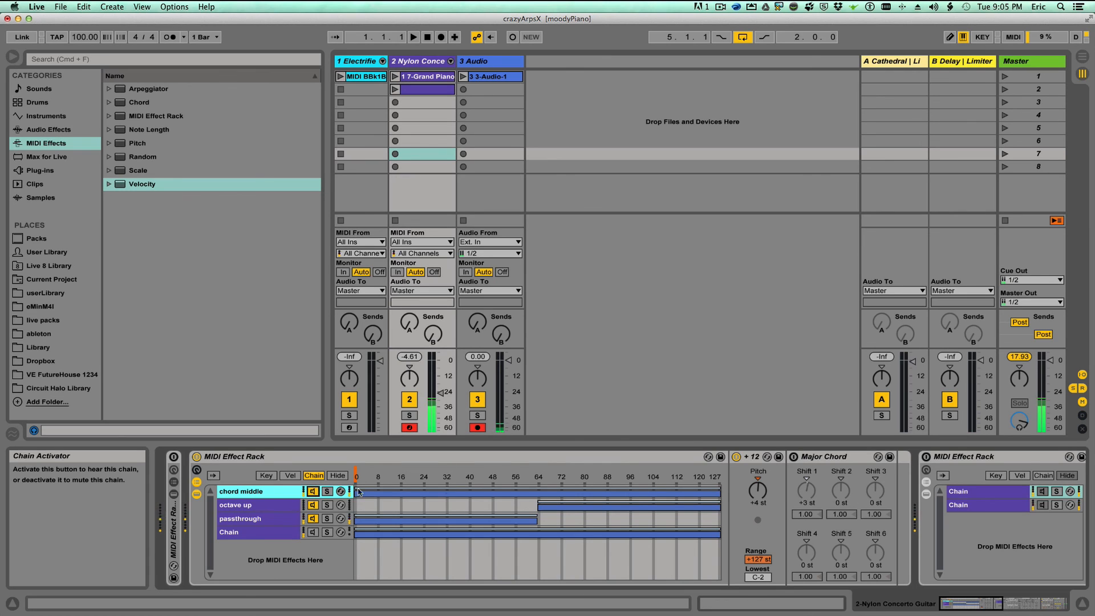
pyautogui.click(796, 458)
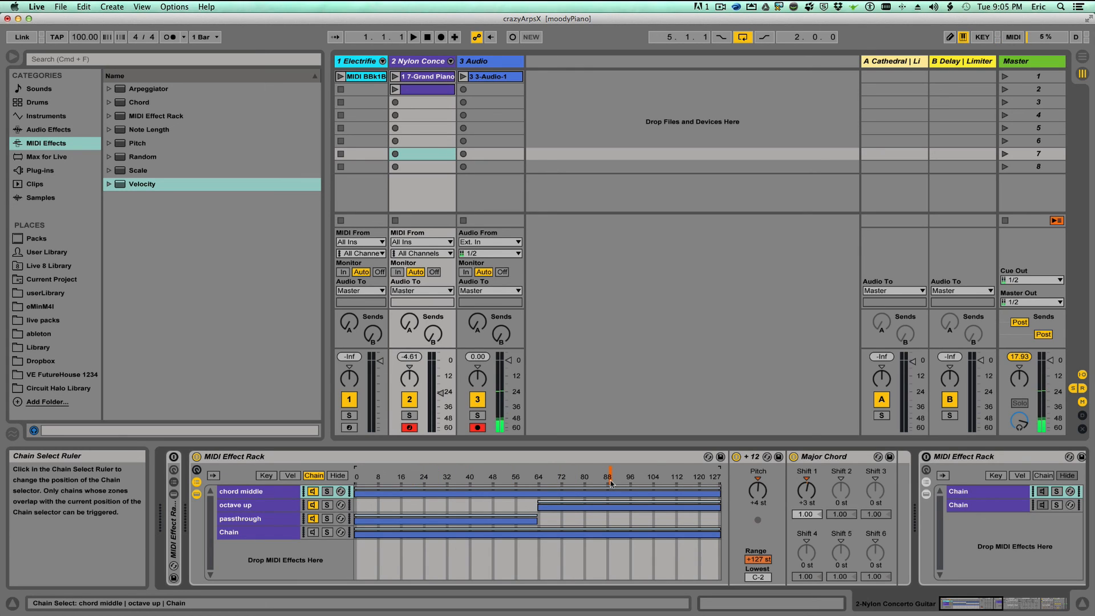
# Review the devices of the chord middle, octave up, passthrough and fourth chains in turn.
pyautogui.click(249, 491)
pyautogui.click(251, 505)
pyautogui.click(254, 520)
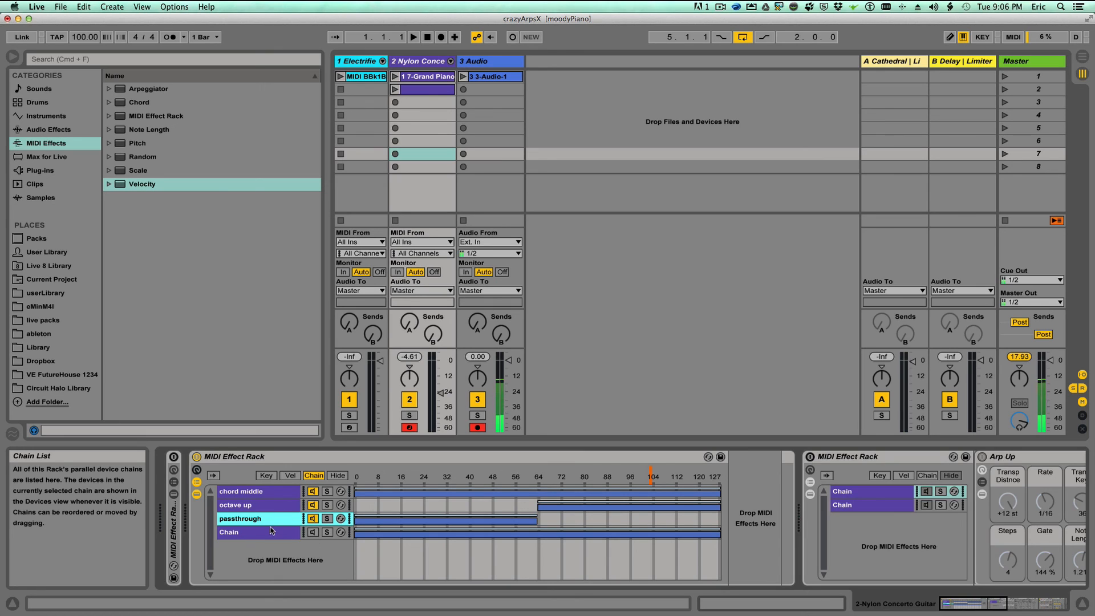
pyautogui.click(266, 534)
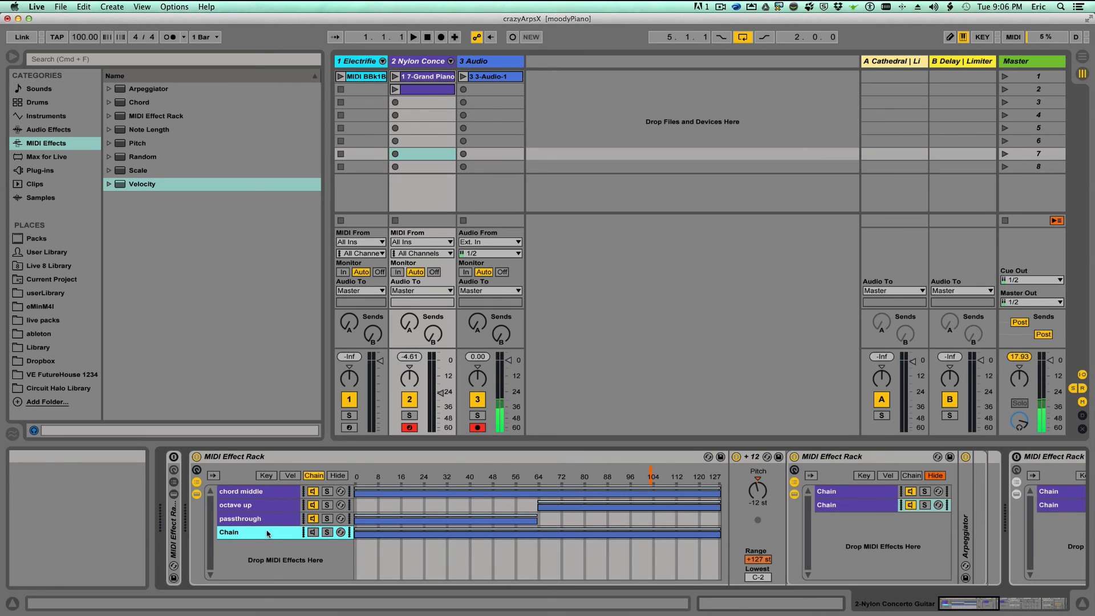
# Deactivate the passthrough, octave up and chord middle chains, and activate only the rack's fourth chain.
pyautogui.click(315, 520)
pyautogui.click(315, 505)
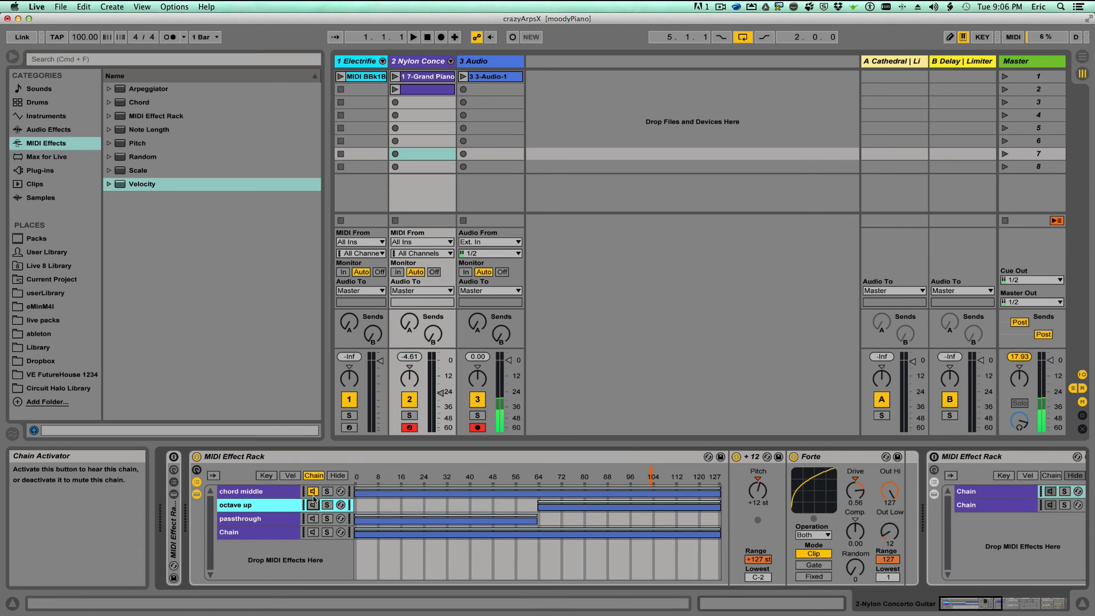
pyautogui.click(315, 492)
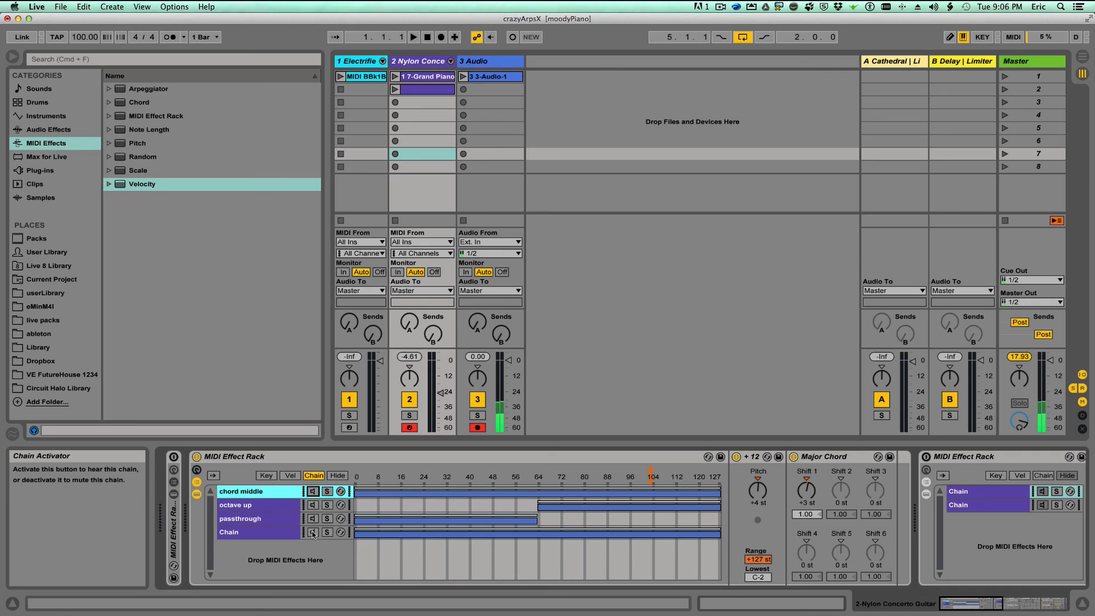
pyautogui.click(313, 534)
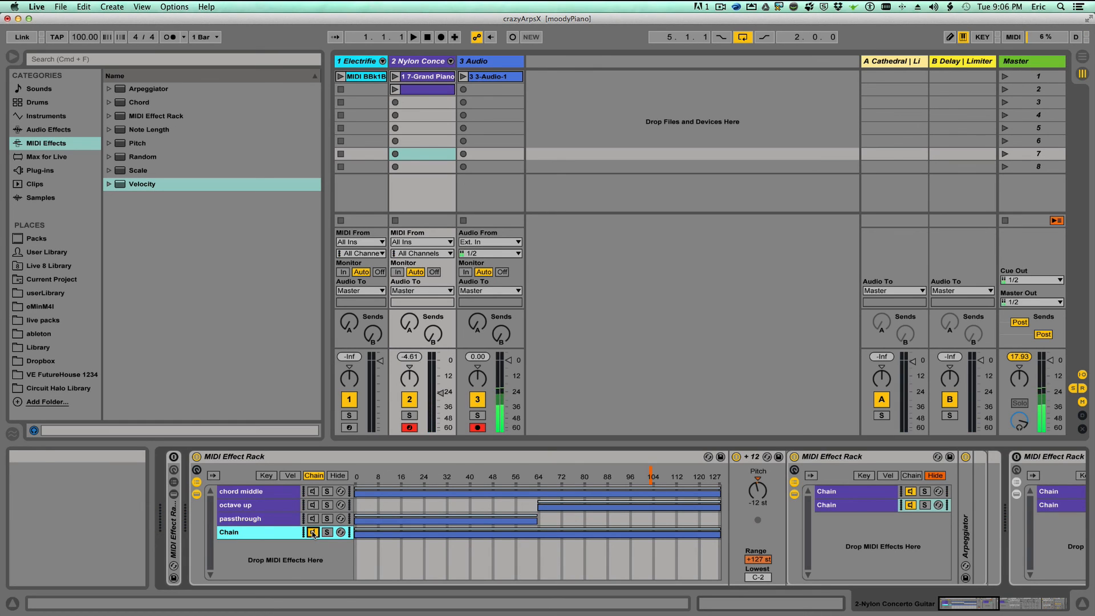
# Rename the rack's fourth chain "Bass line".
pyautogui.rightClick(255, 536)
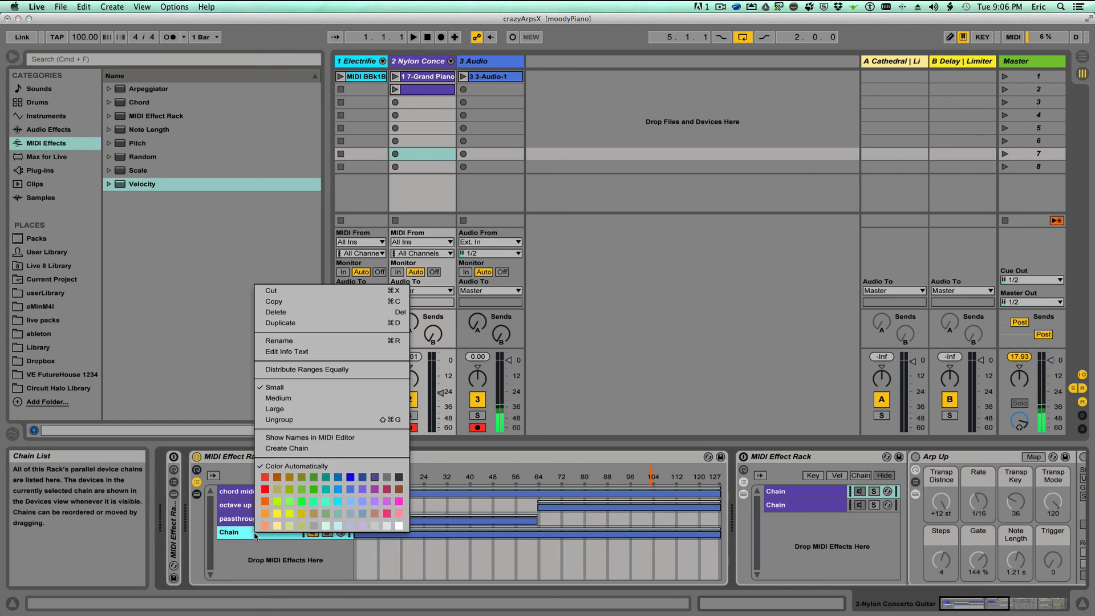
pyautogui.click(319, 341)
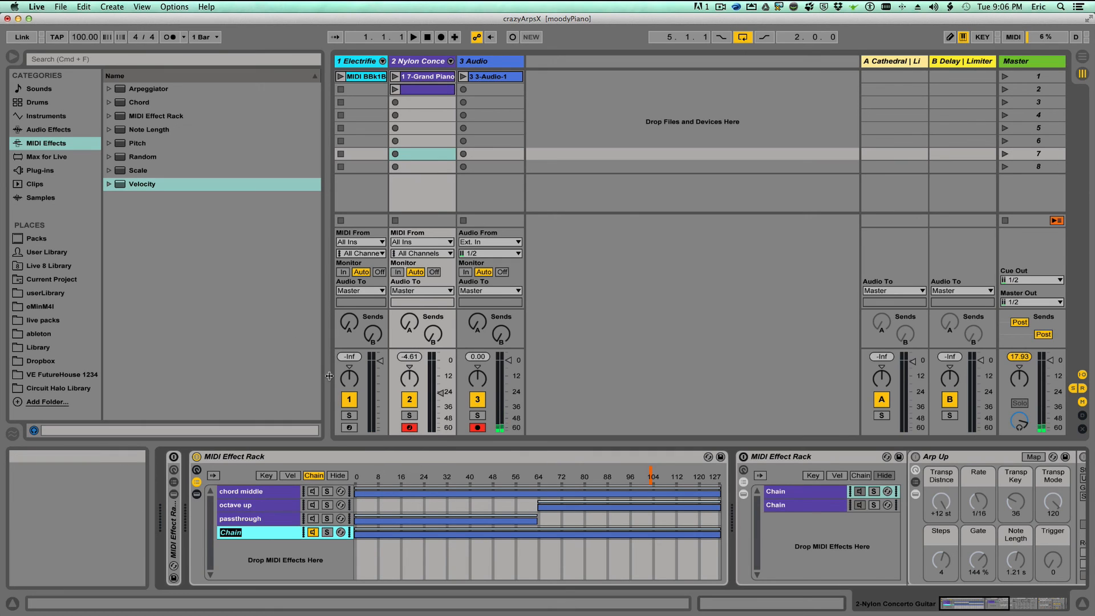
pyautogui.write('Bass line')
pyautogui.press('Return')
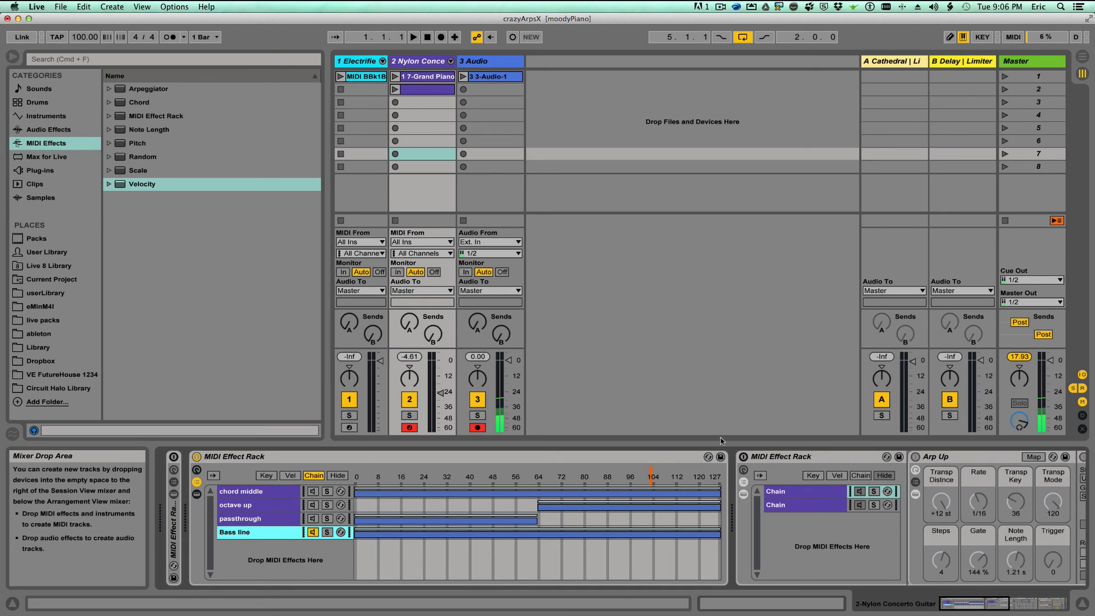
# Show the Bass line chain's devices, deactivate the nested rack's second chain and display the first nested chain's Arpeggiator.
pyautogui.click(196, 494)
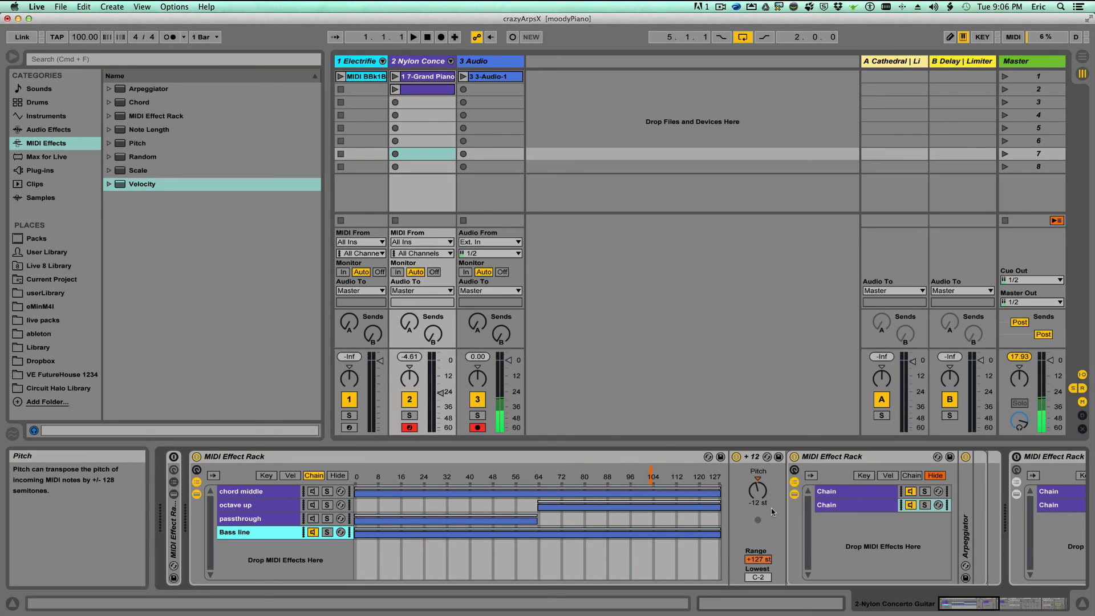
pyautogui.hscroll(5, 862, 507)
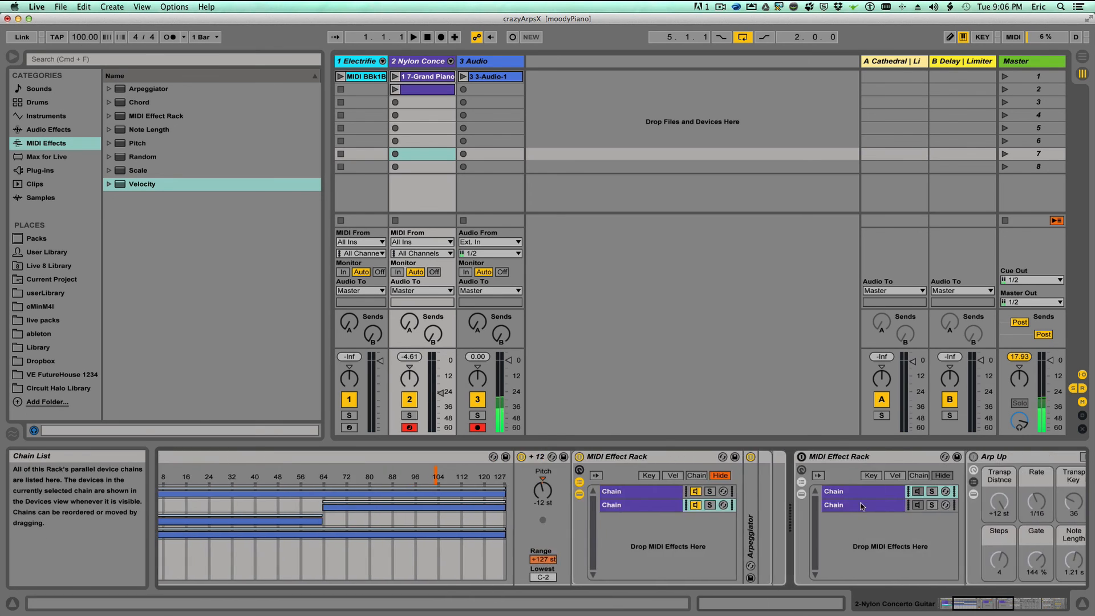
pyautogui.click(648, 495)
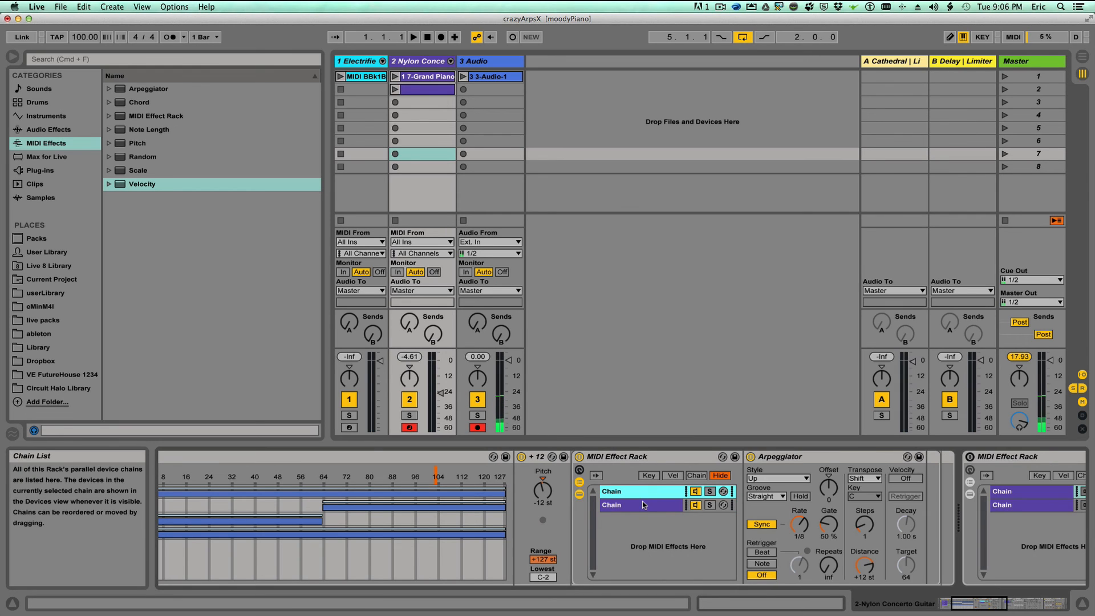
pyautogui.click(696, 505)
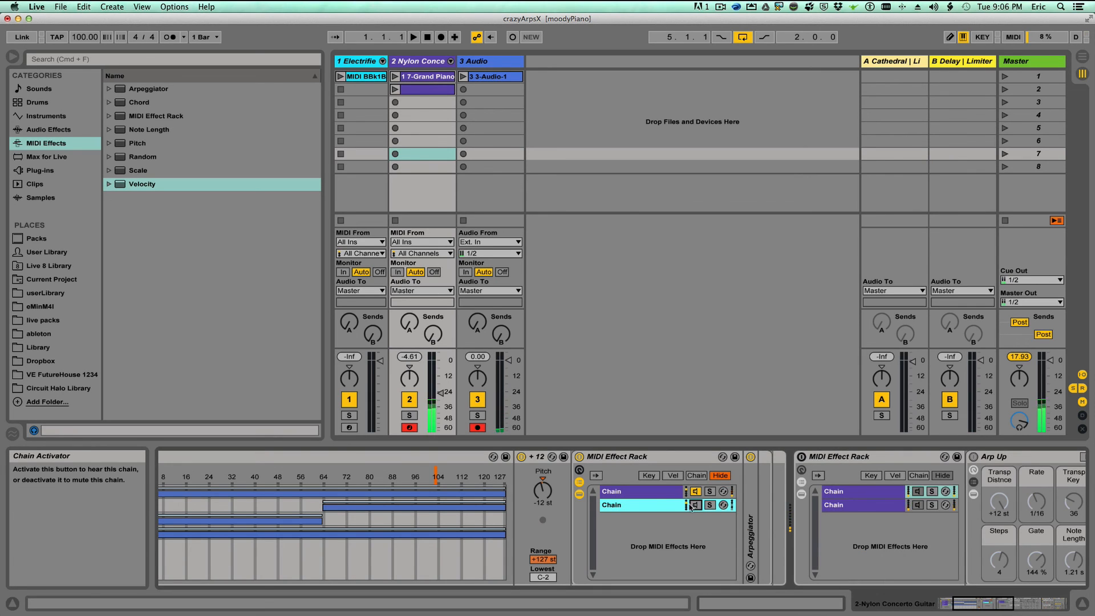
pyautogui.click(648, 493)
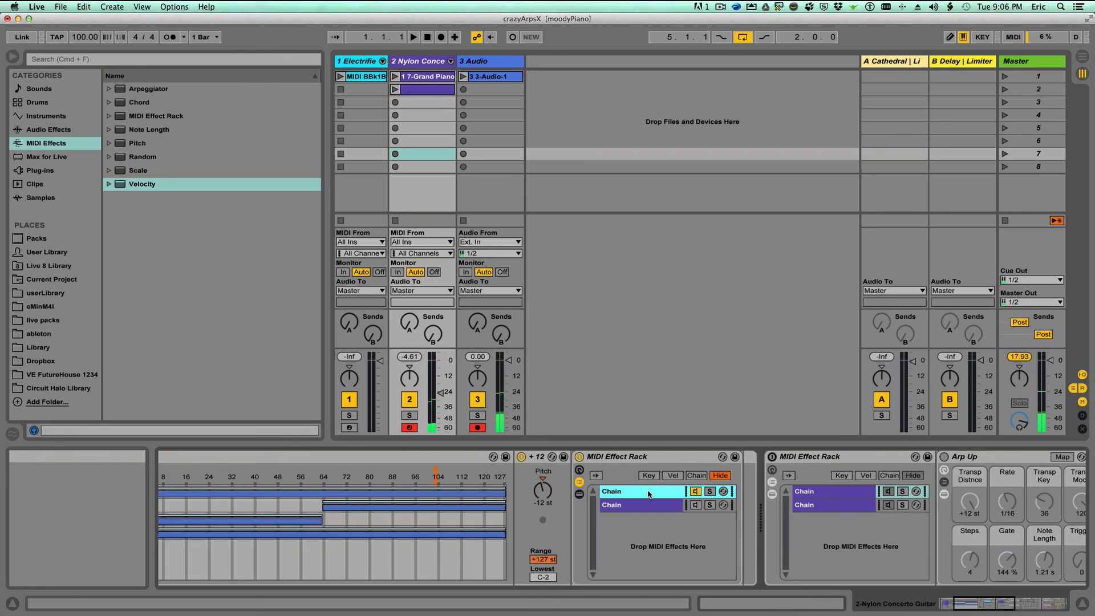
pyautogui.doubleClick(750, 474)
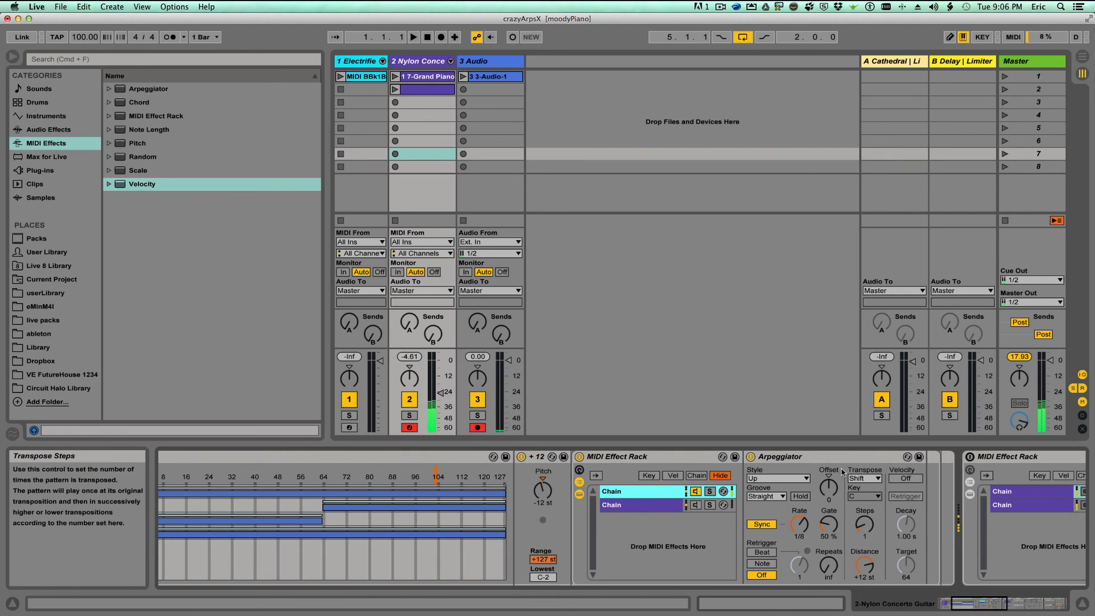
# Try a transpose distance of -12 st on the first nested chain's Arpeggiator, and return it to +12 st with 1 step.
pyautogui.click(866, 565)
pyautogui.moveTo(866, 565); pyautogui.dragTo(866, 592)
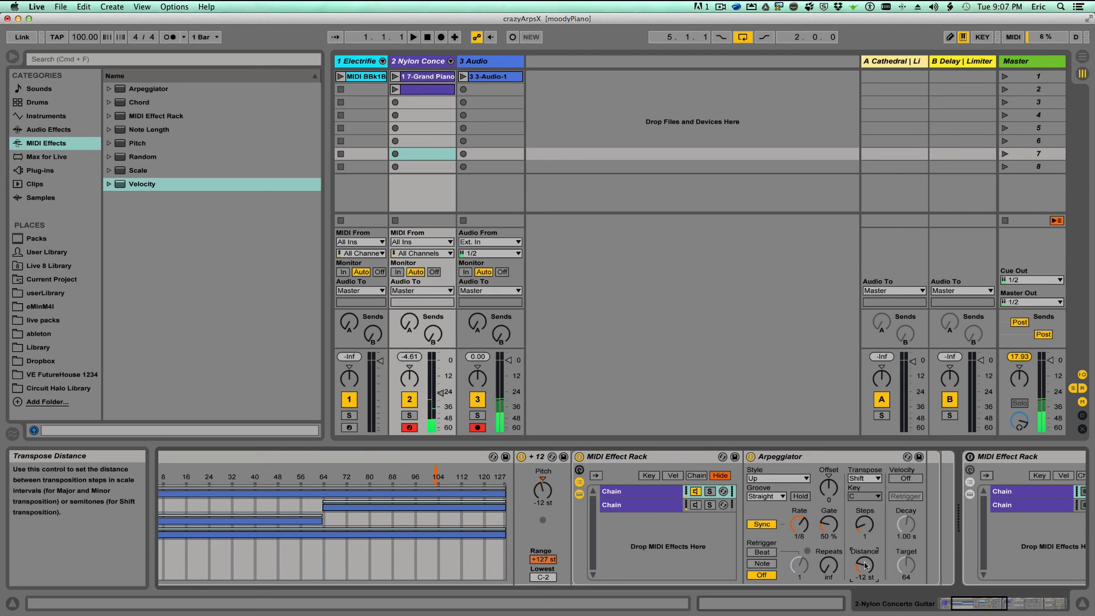
pyautogui.moveTo(866, 566); pyautogui.dragTo(865, 554)
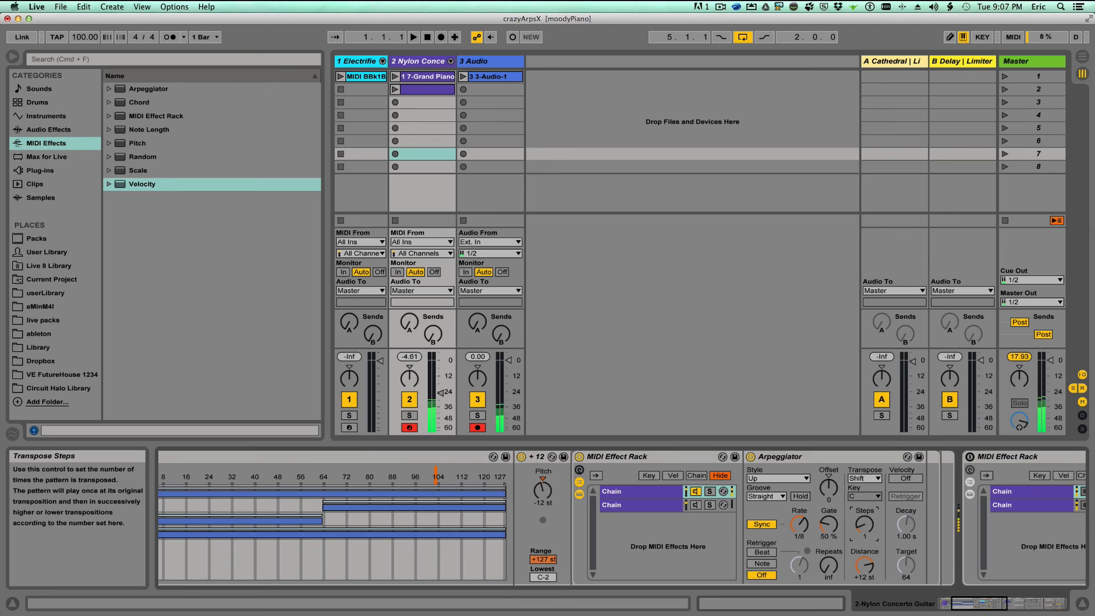
pyautogui.moveTo(865, 523); pyautogui.dragTo(864, 526)
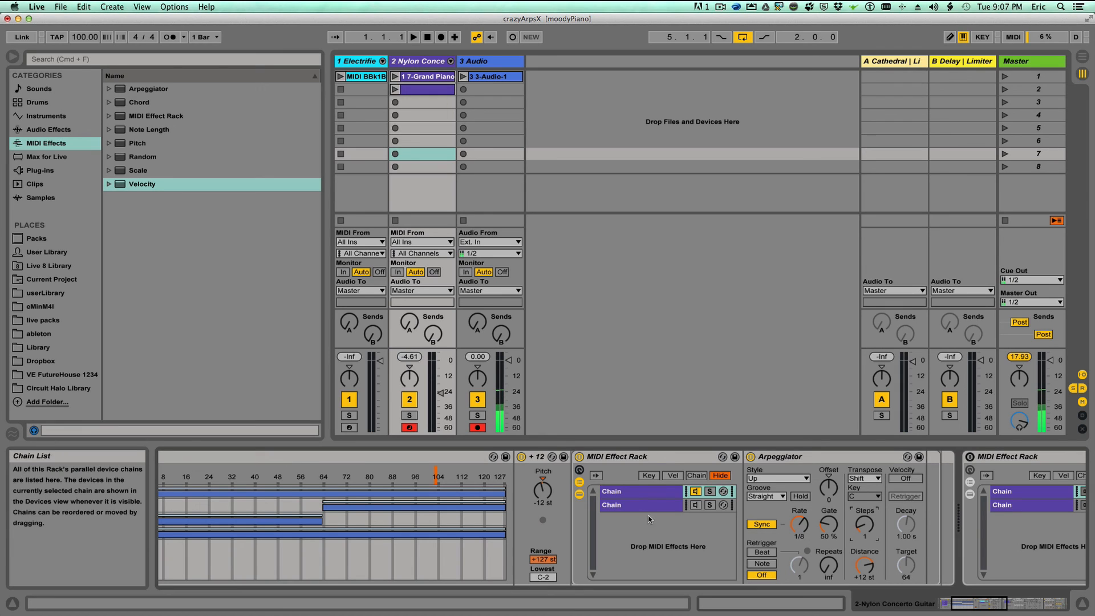
# View the second nested chain's Arpeggiator and activate that chain alongside the first nested chain.
pyautogui.click(670, 507)
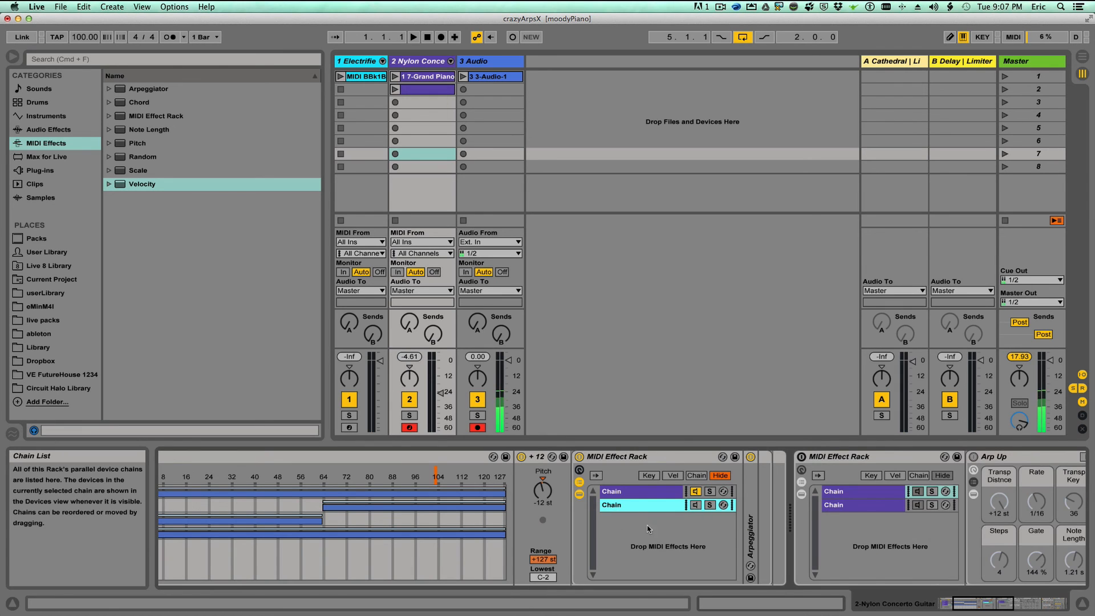
pyautogui.click(644, 491)
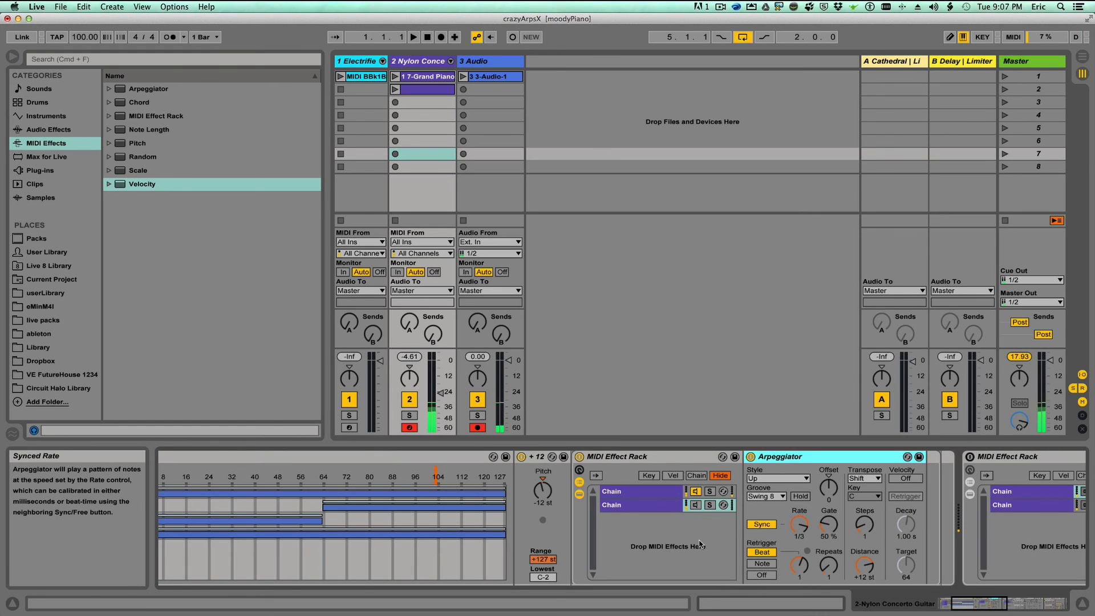
pyautogui.click(691, 504)
pyautogui.click(694, 491)
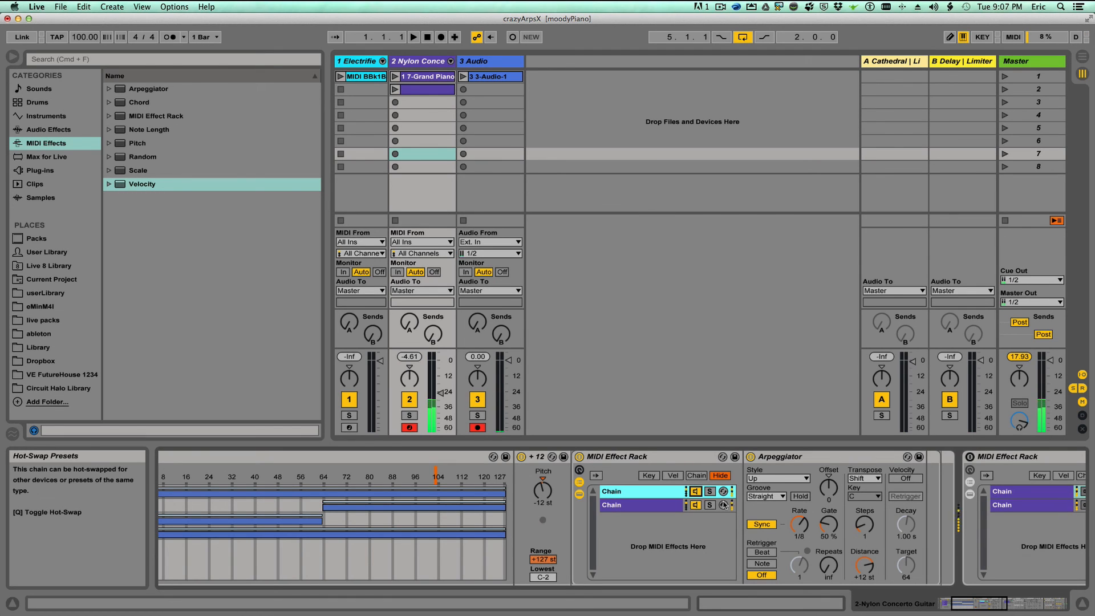
# Try a synced rate of 1/12 on the first nested chain's Arpeggiator.
pyautogui.hscroll(-3, 808, 520)
pyautogui.hscroll(5, 827, 525)
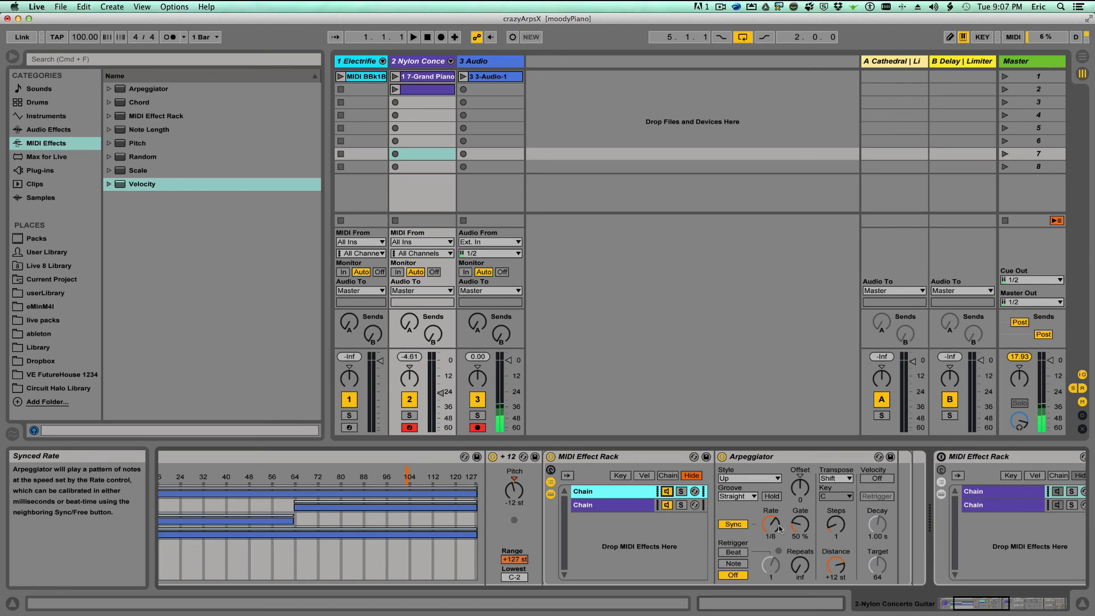
pyautogui.moveTo(770, 523); pyautogui.dragTo(771, 517)
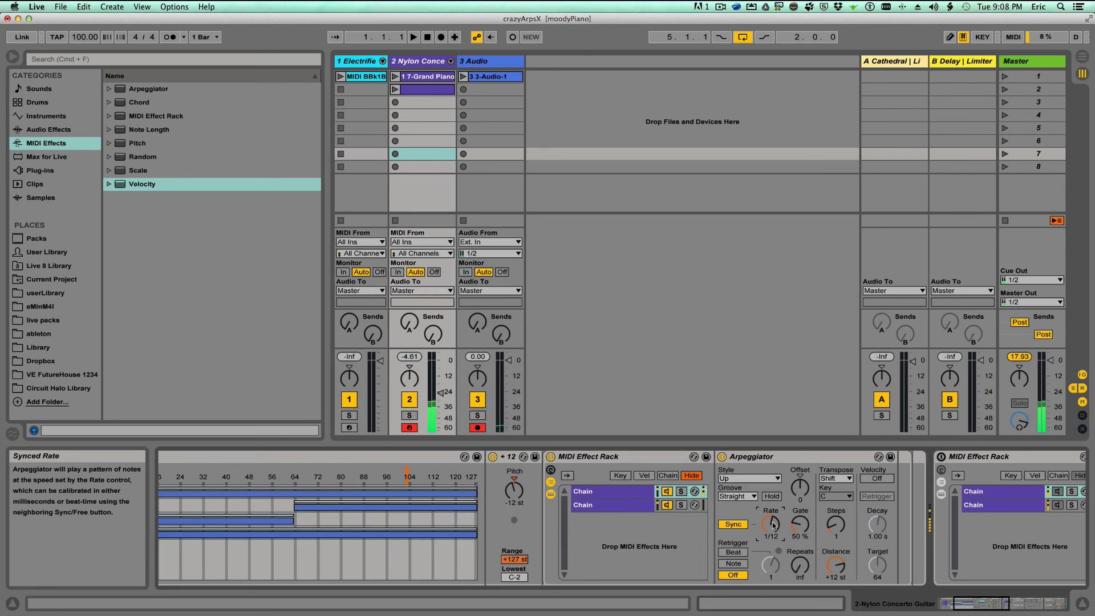
# Set the Arpeggiator rate to 1/4 in the second nested chain and to 1/8 in the first.
pyautogui.click(642, 505)
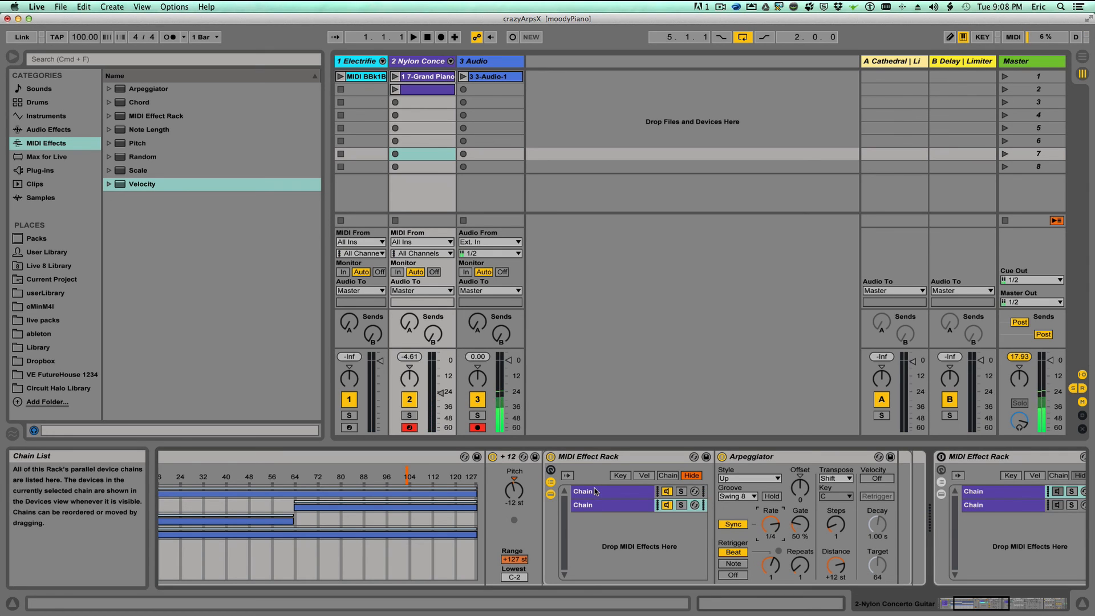
pyautogui.click(628, 505)
pyautogui.click(629, 492)
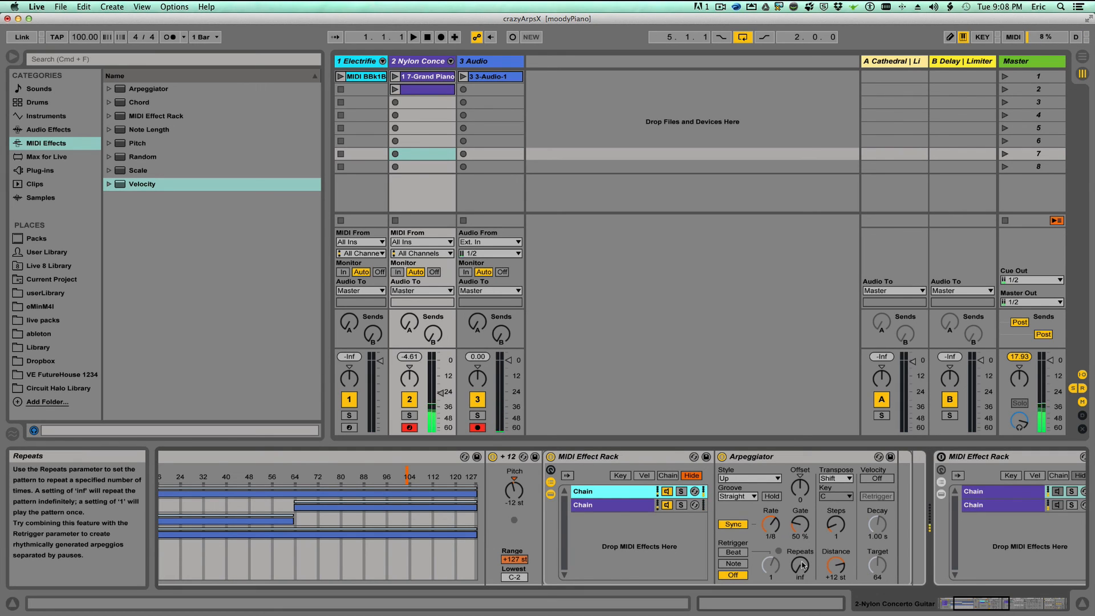
pyautogui.click(772, 524)
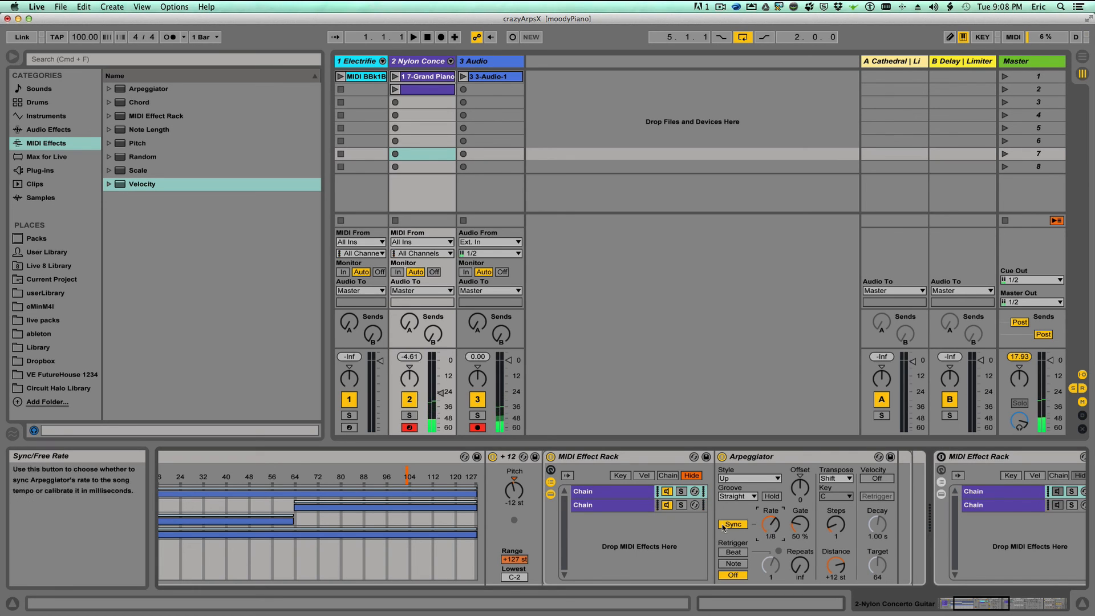
# Reactivate the main rack's passthrough, octave up and chord middle chains alongside the Bass line chain.
pyautogui.hscroll(3, 389, 532)
pyautogui.hscroll(-7, 390, 530)
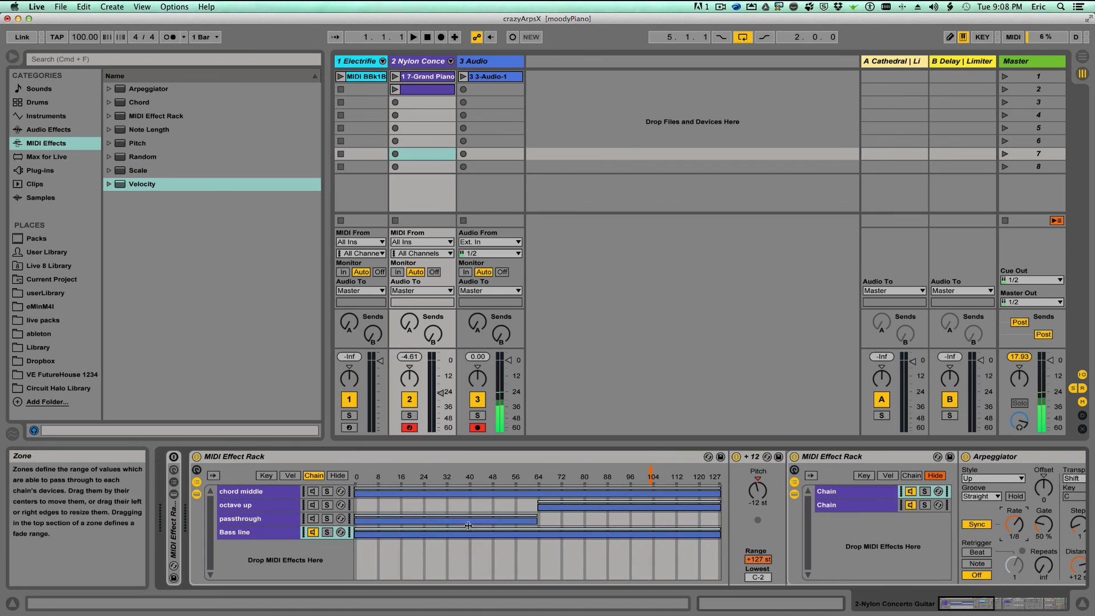
pyautogui.click(314, 519)
pyautogui.click(313, 505)
pyautogui.click(313, 491)
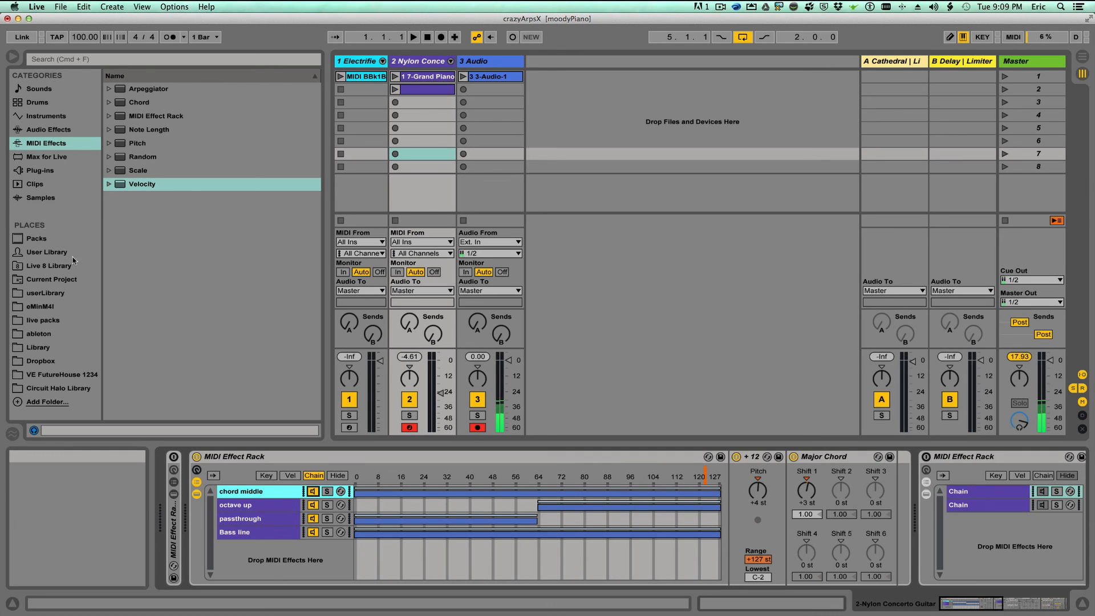
# Open the 7-Grand Piano clip on the Nylon Concerto Guitar track to show its notes.
pyautogui.click(419, 77)
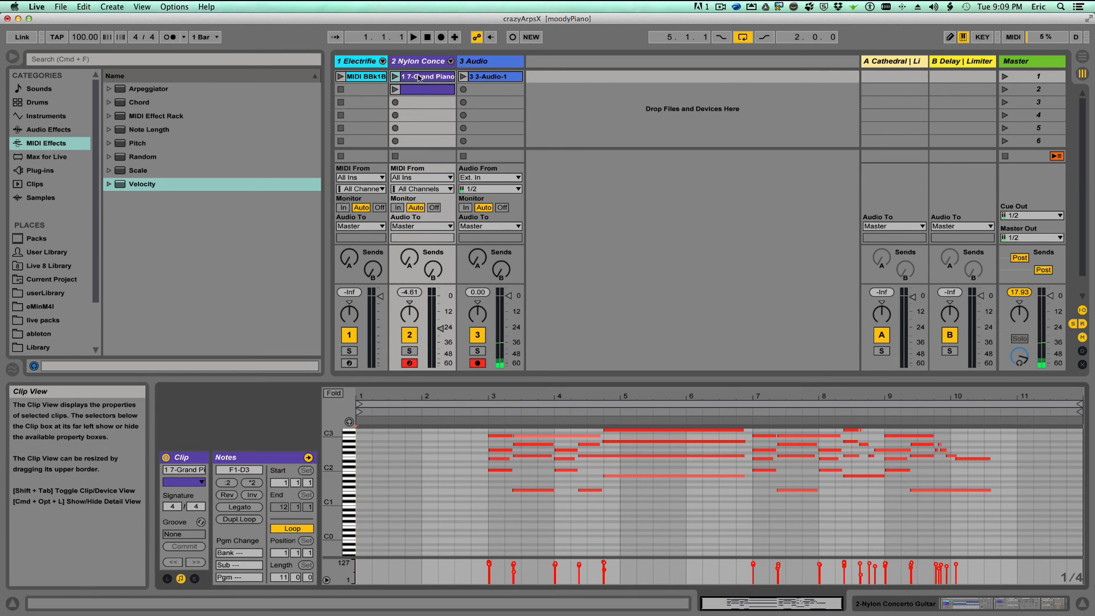
# Delete the 7-Grand Piano clip and launch the unnamed clip below it on the Nylon Concerto Guitar track.
pyautogui.press('Delete')
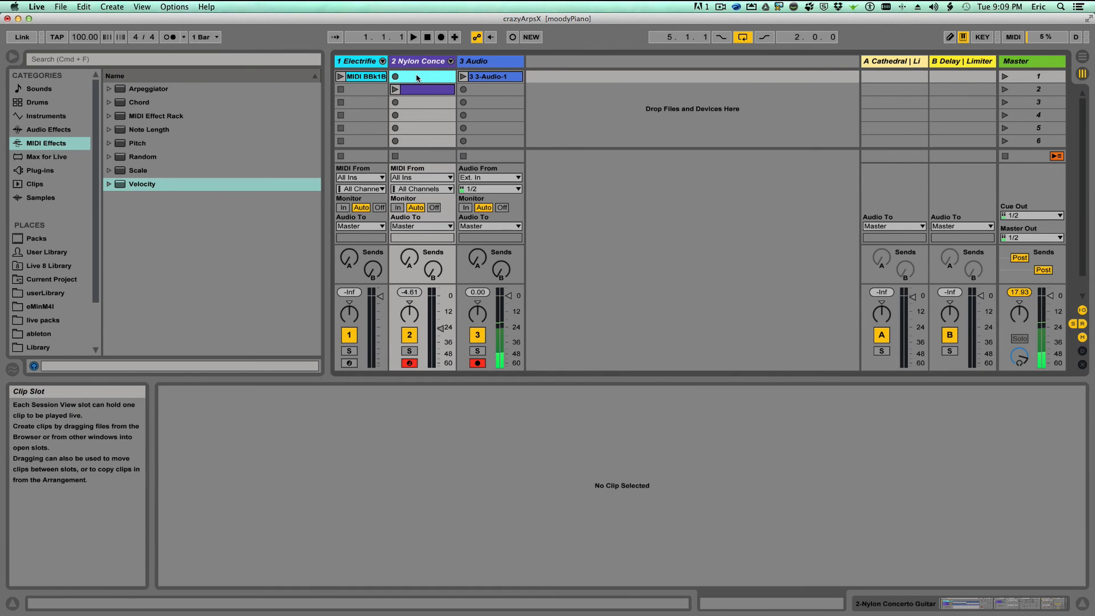
pyautogui.click(403, 90)
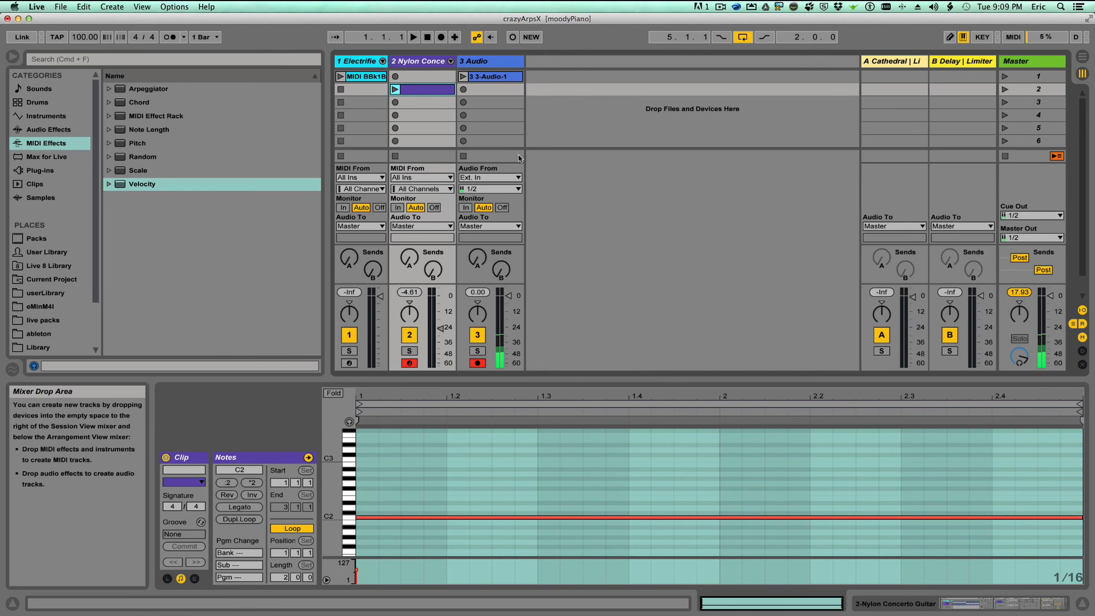
pyautogui.click(395, 89)
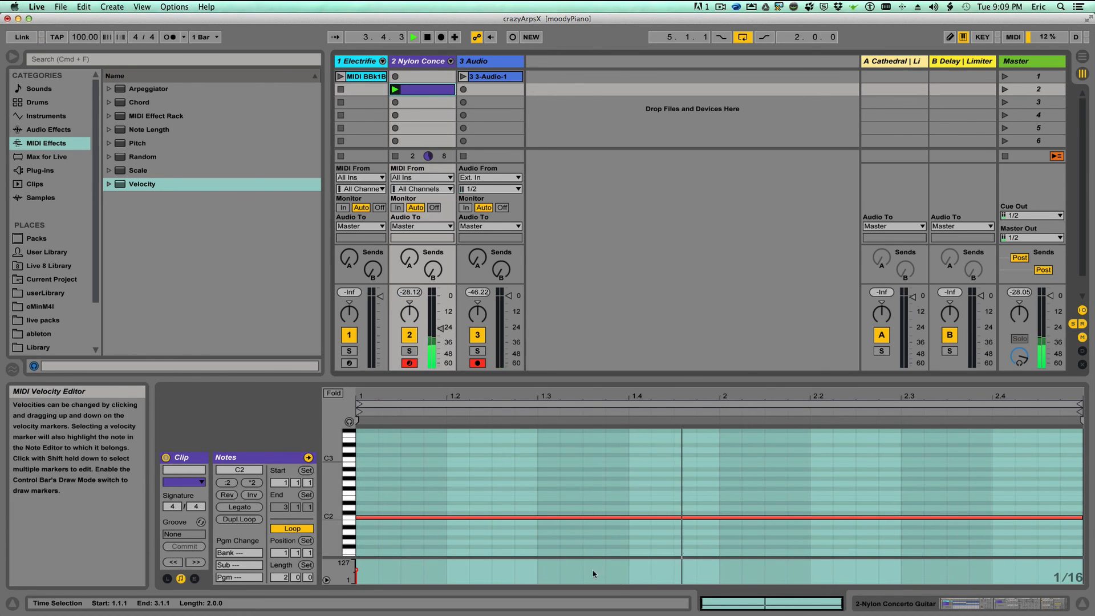
# Show the playing clip's Chain Selector envelope and select the time range from 1.2 to 1.3.
pyautogui.click(194, 579)
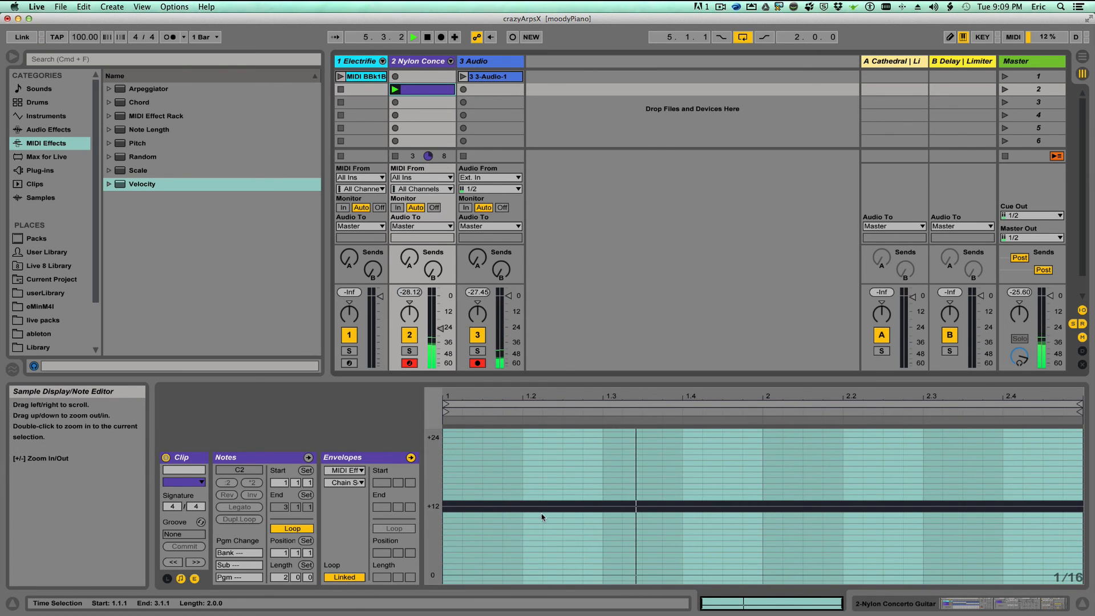
pyautogui.click(684, 516)
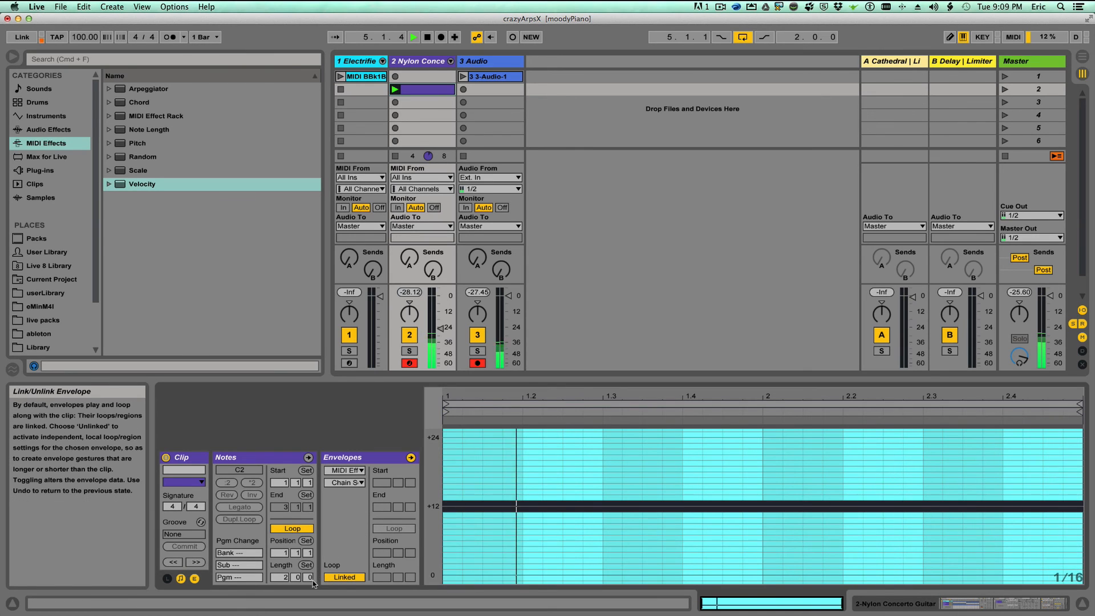
pyautogui.click(524, 522)
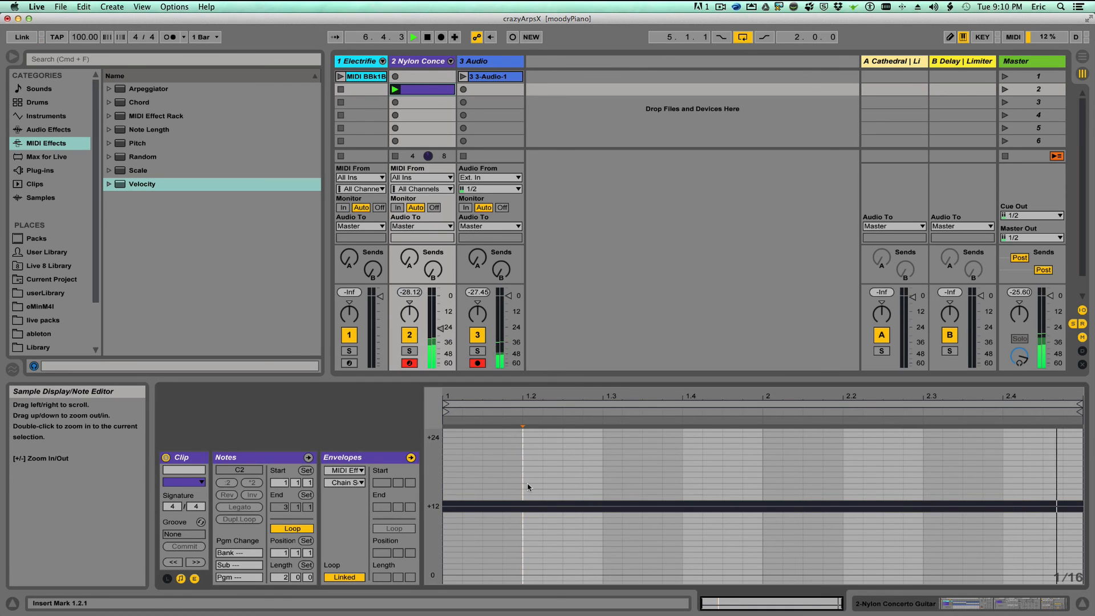
pyautogui.moveTo(524, 484); pyautogui.dragTo(602, 497)
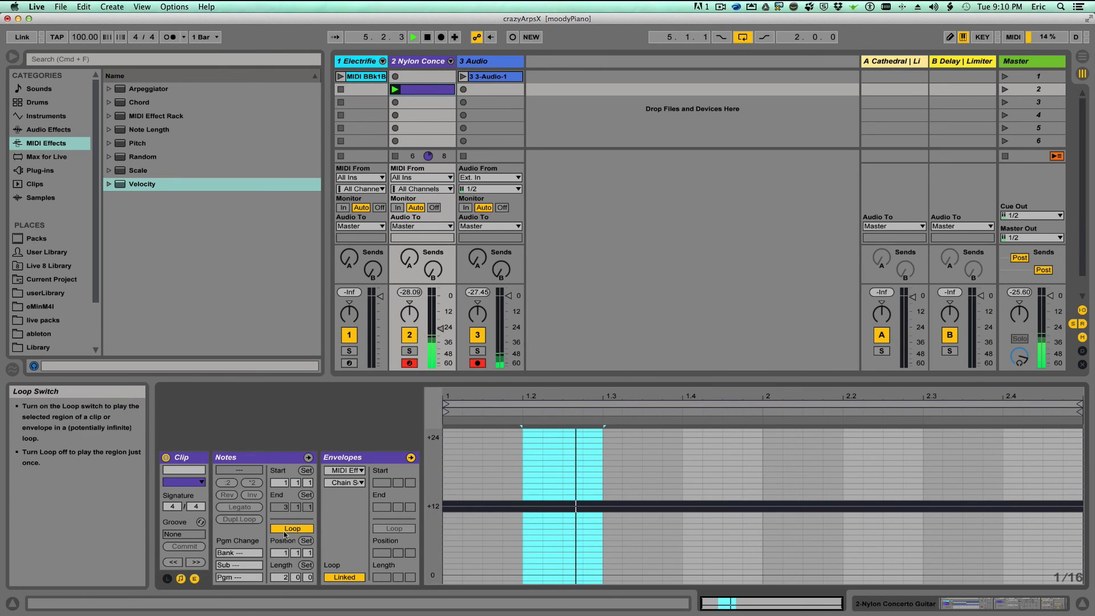
# Return to the clip's notes, shorten the held C2 note to end at bar 2, and add another C2 note filling bar 2.
pyautogui.click(194, 579)
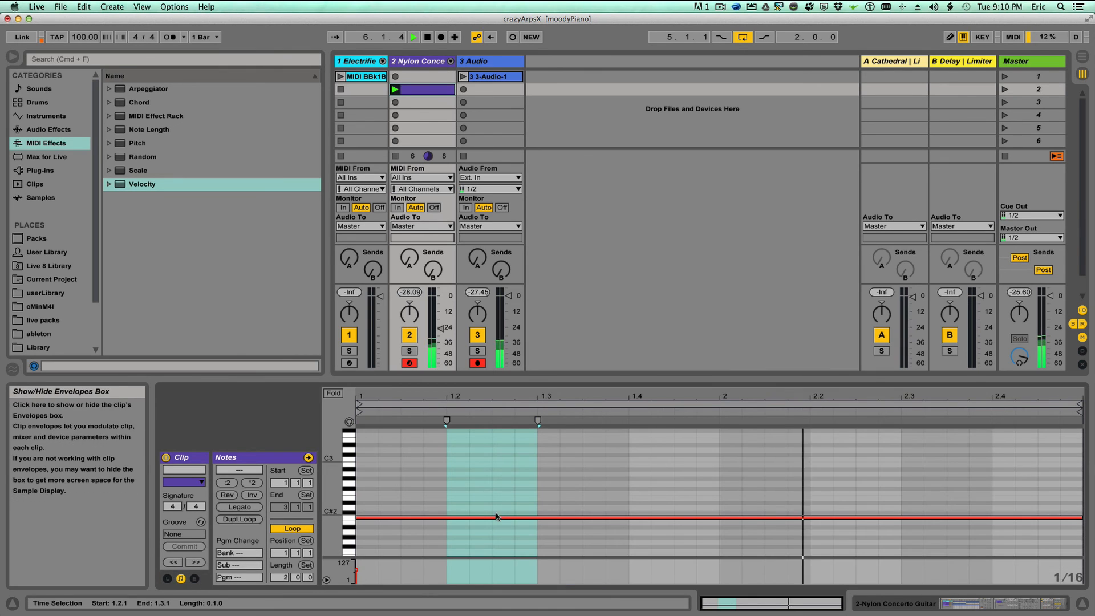
pyautogui.click(751, 517)
pyautogui.moveTo(1081, 518)
pyautogui.mouseDown()
pyautogui.moveTo(713, 520)
pyautogui.moveTo(1076, 518)
pyautogui.mouseUp()
pyautogui.doubleClick(732, 518)
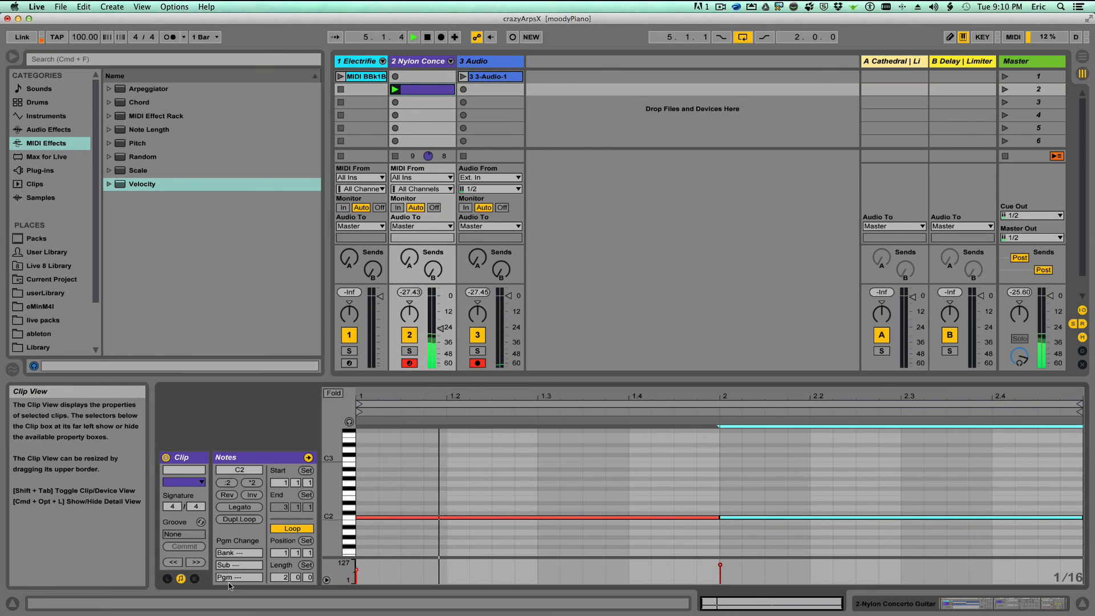
# Reopen the clip's envelopes and choose the Chain Selector of the main MIDI Effect Rack.
pyautogui.click(194, 578)
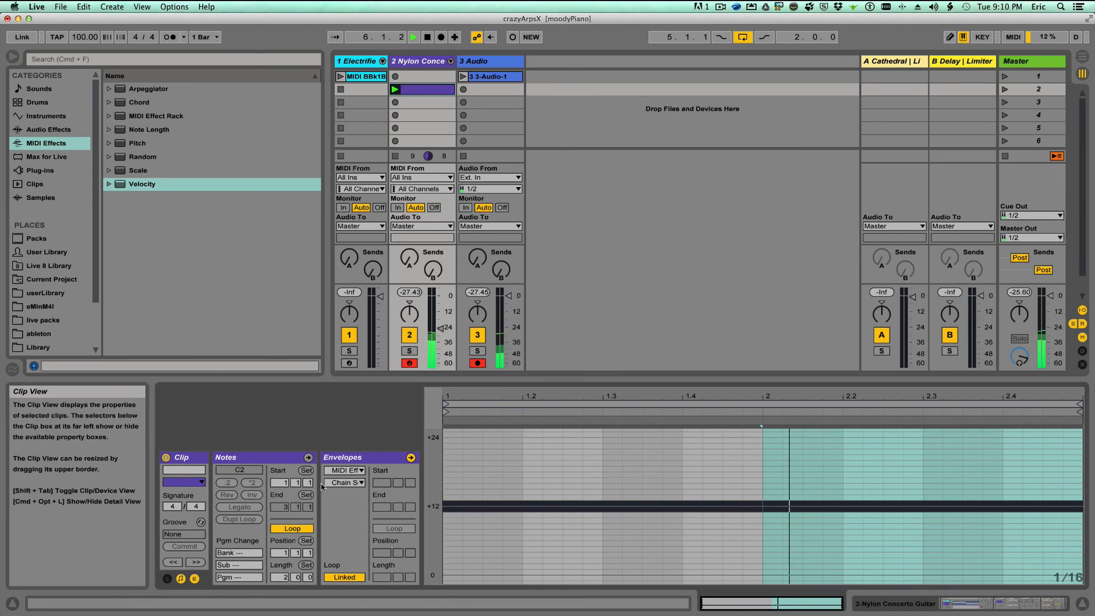
pyautogui.click(344, 483)
pyautogui.click(360, 591)
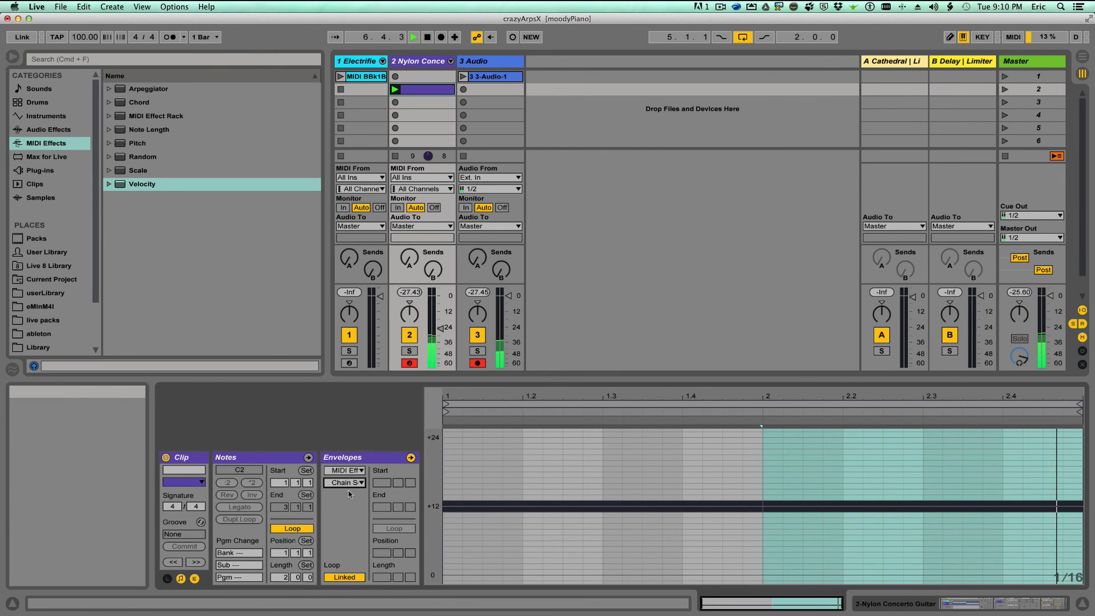
pyautogui.click(344, 470)
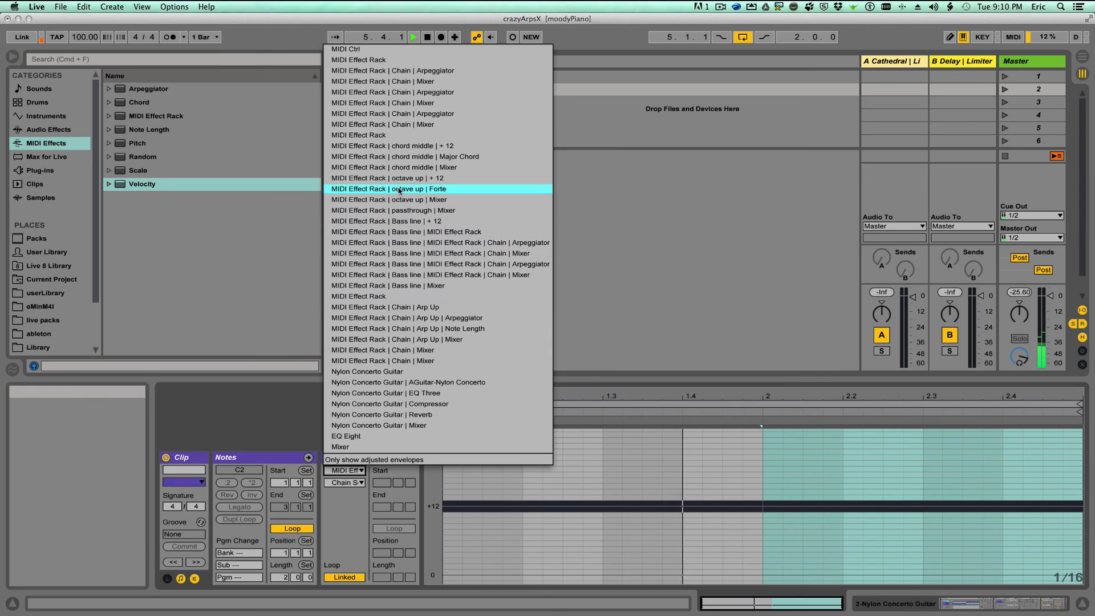
pyautogui.click(390, 136)
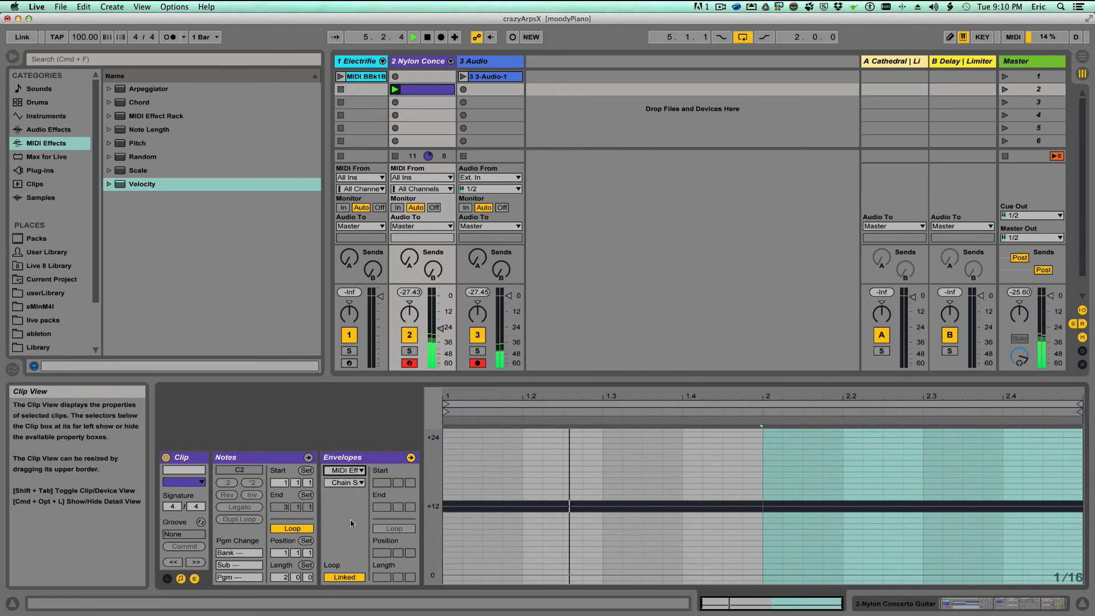
pyautogui.click(462, 446)
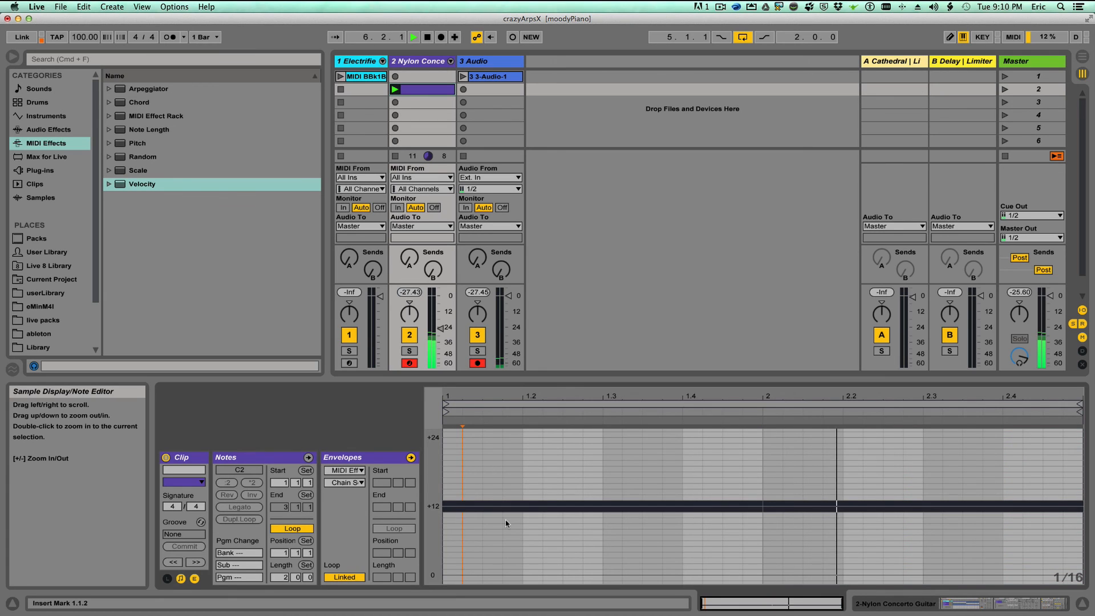
# Select all of bar 2 in the Chain Selector envelope and lower that section to 0.
pyautogui.scroll(10, 506, 521)
pyautogui.scroll(1, 506, 521)
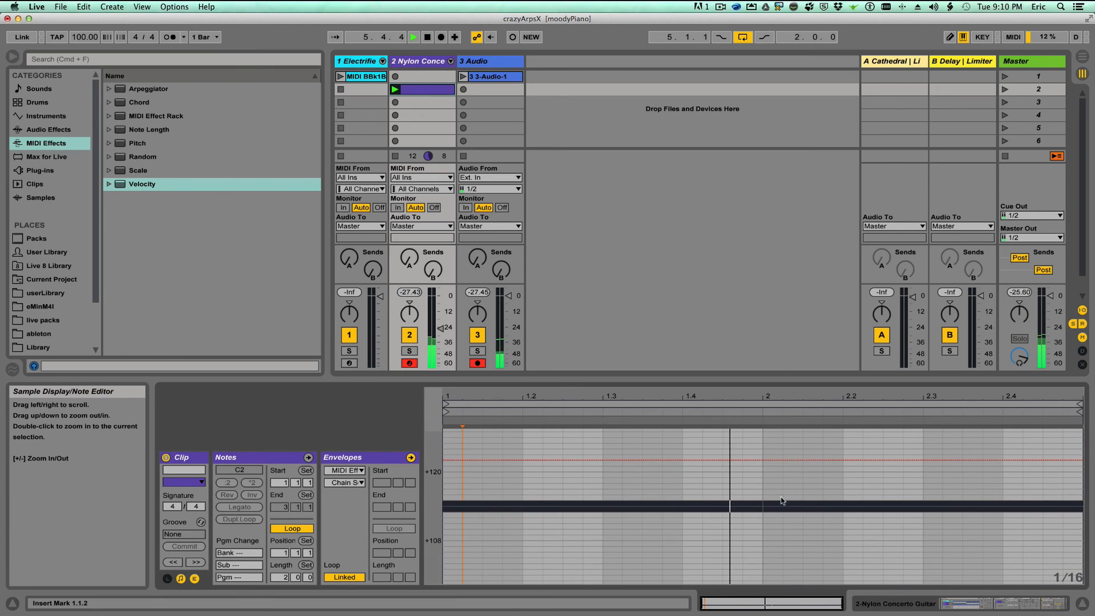
pyautogui.moveTo(763, 485); pyautogui.dragTo(1083, 474)
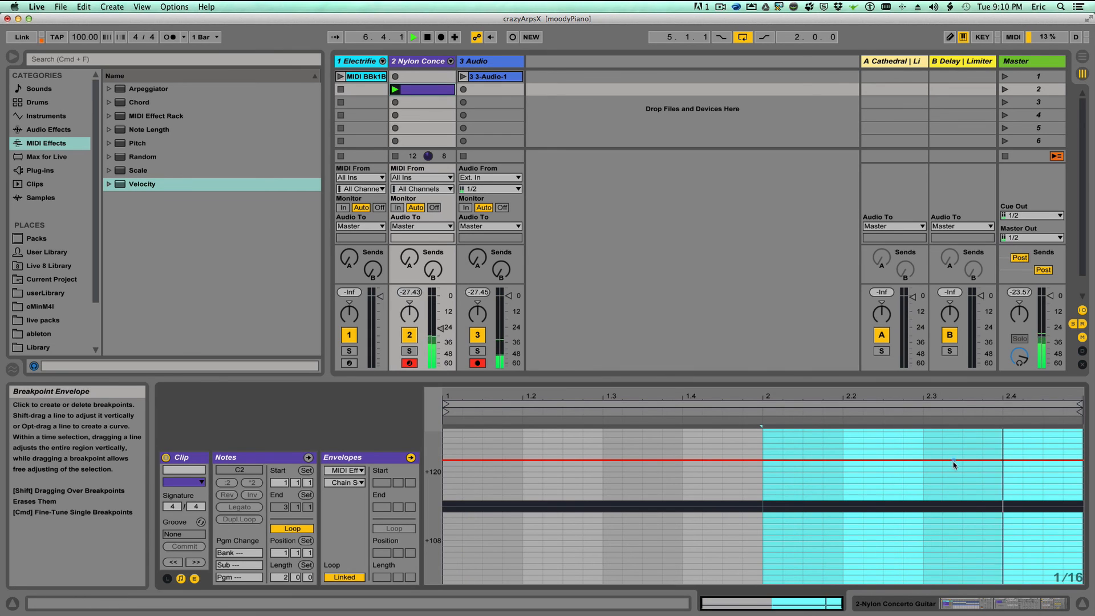
pyautogui.moveTo(955, 463); pyautogui.dragTo(952, 578)
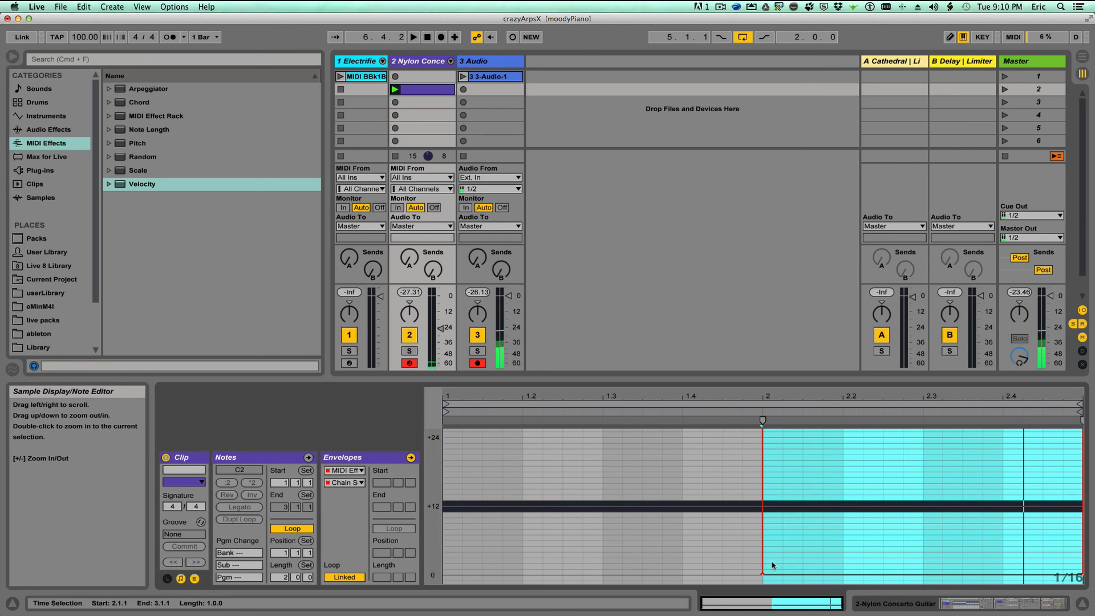
# Show the guitar track's devices and switch on the MIDI Effect Rack containing Arp Up, with both of its chains active.
pyautogui.click(890, 603)
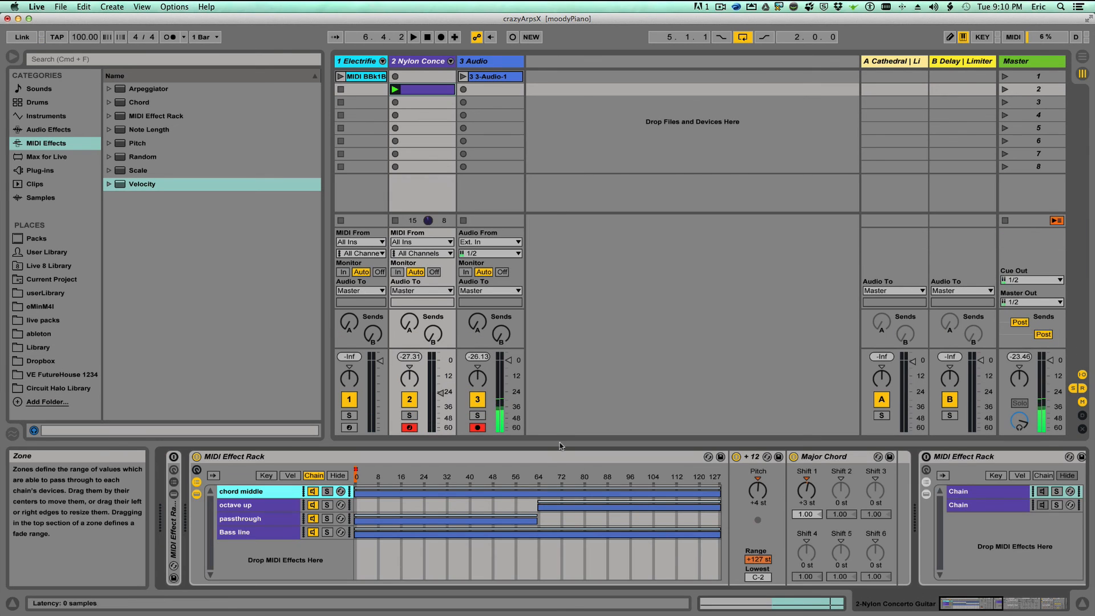
pyautogui.click(752, 494)
pyautogui.hscroll(5, 752, 495)
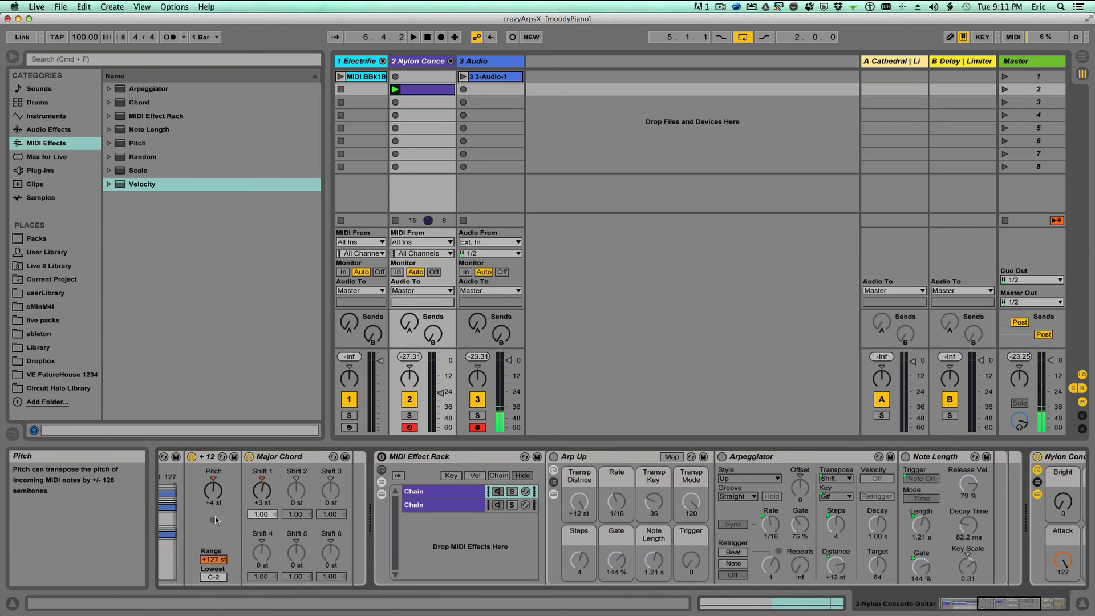
pyautogui.hscroll(-5, 207, 511)
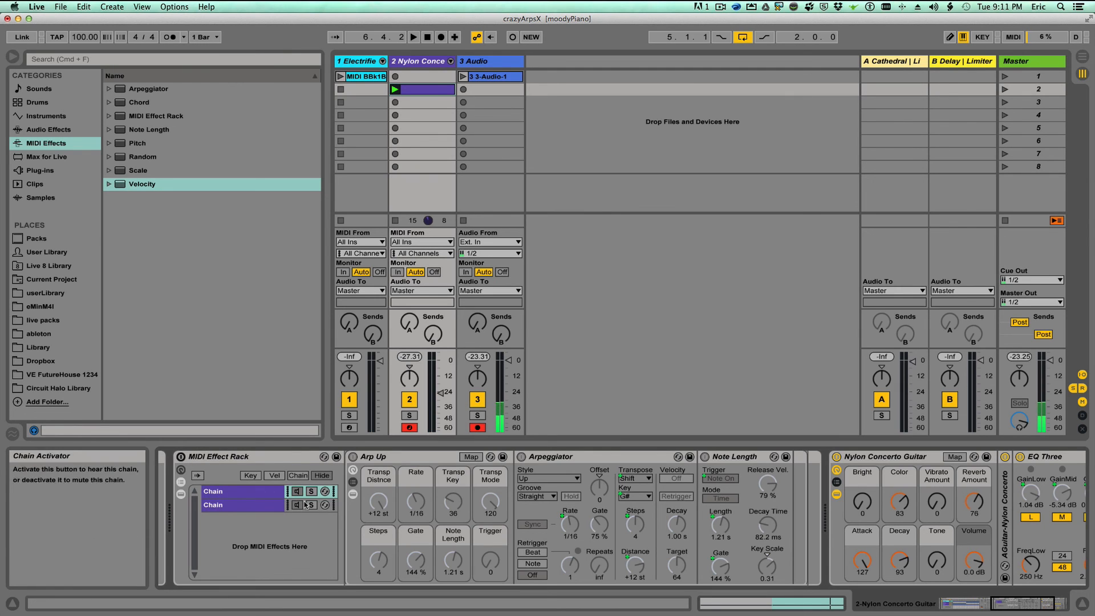
pyautogui.click(231, 505)
pyautogui.click(231, 493)
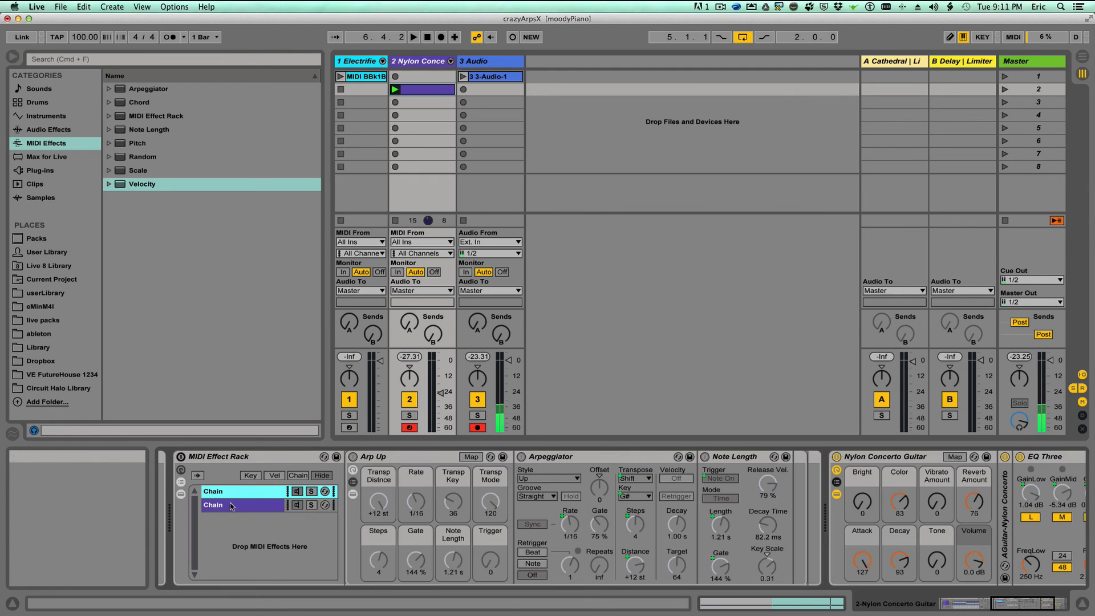
pyautogui.click(231, 506)
pyautogui.keyDown('shift'); pyautogui.click(257, 493); pyautogui.keyUp('shift')
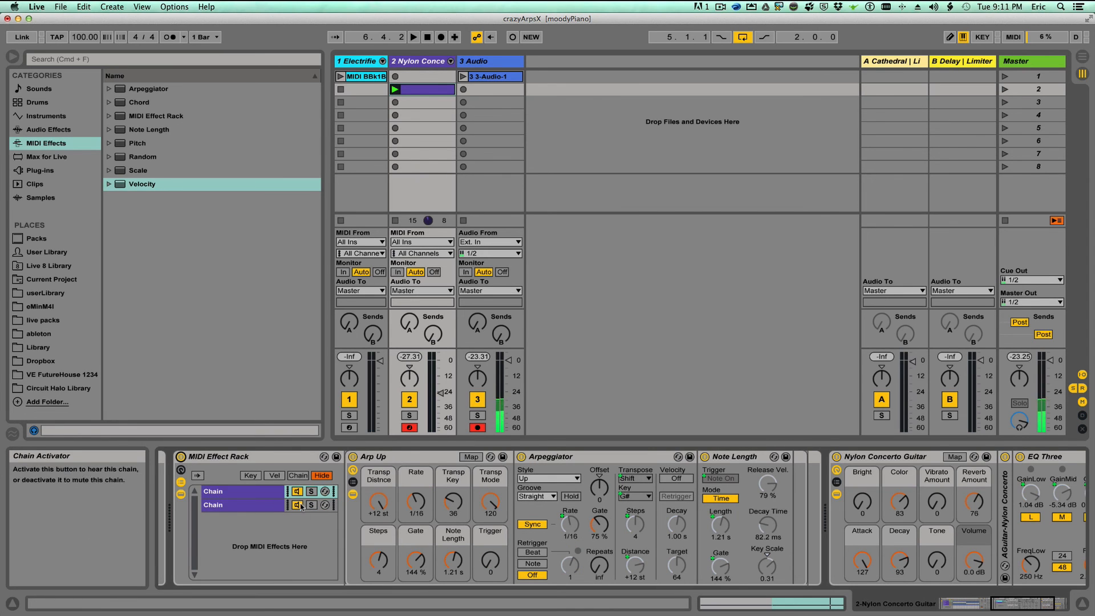
# Deactivate the Arp Up chain, audition the clip through the other chain, and check both chains' devices.
pyautogui.click(298, 491)
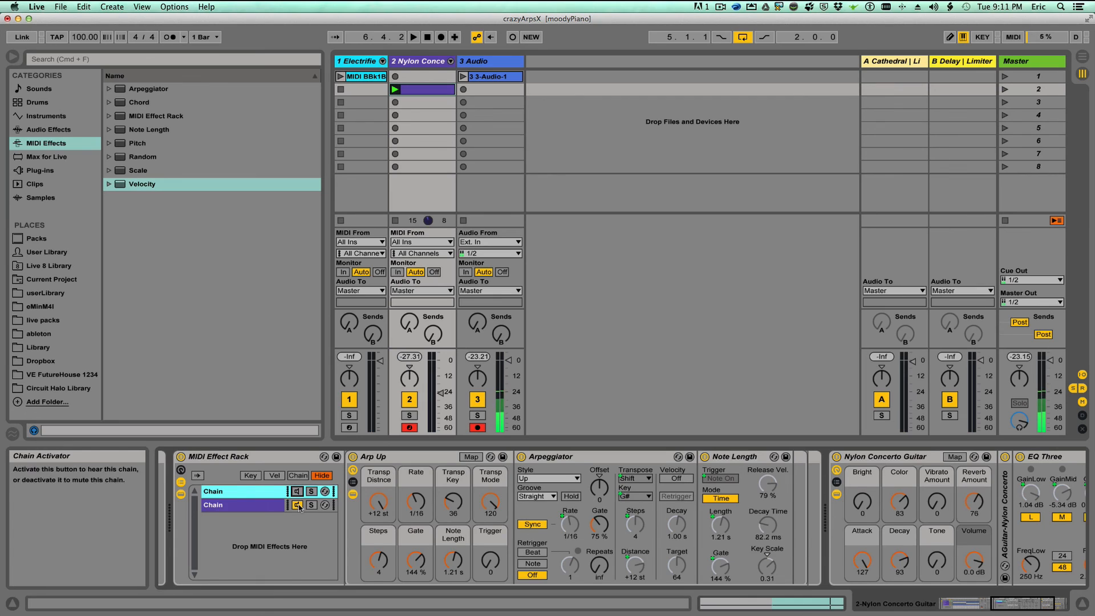
pyautogui.press('space')
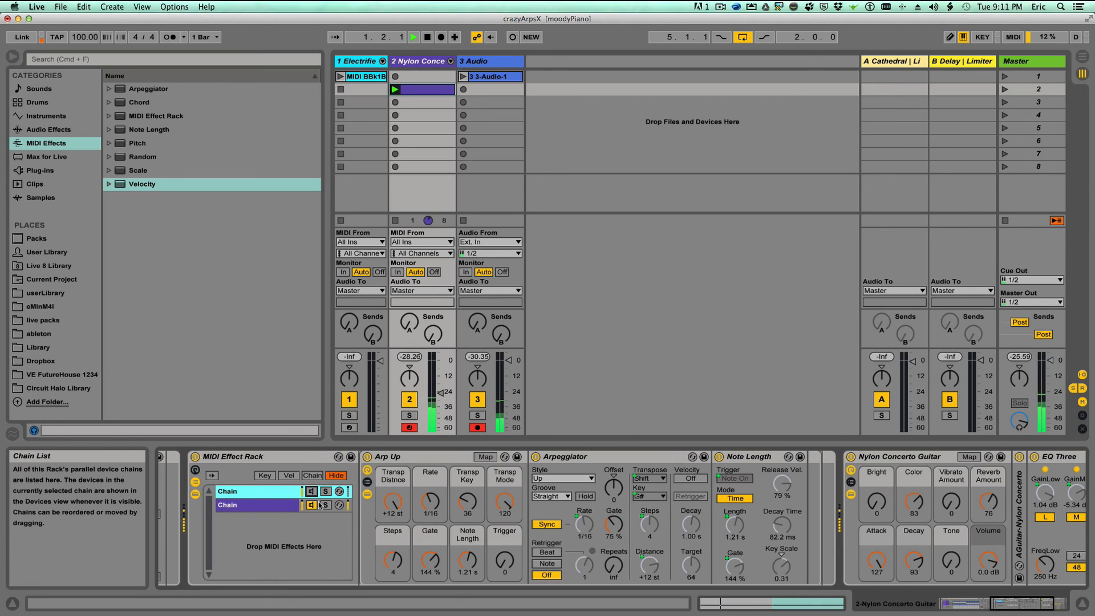
pyautogui.press('space')
pyautogui.click(248, 504)
pyautogui.click(249, 491)
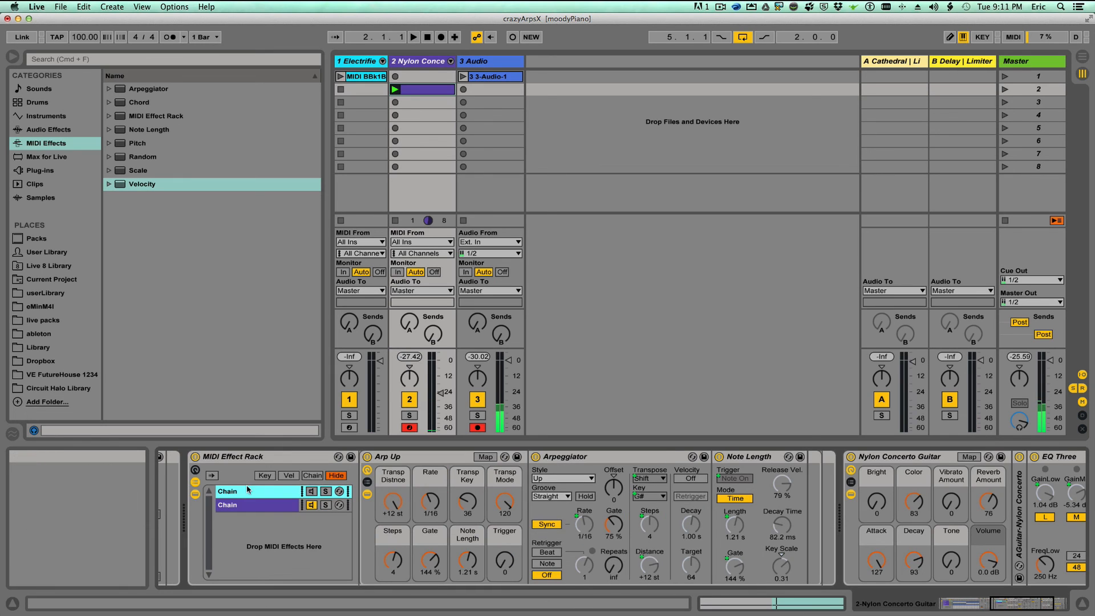
# Browse the Arpeggio presets under MIDI Effect Rack and select Arp Up.adg.
pyautogui.click(110, 117)
pyautogui.click(135, 131)
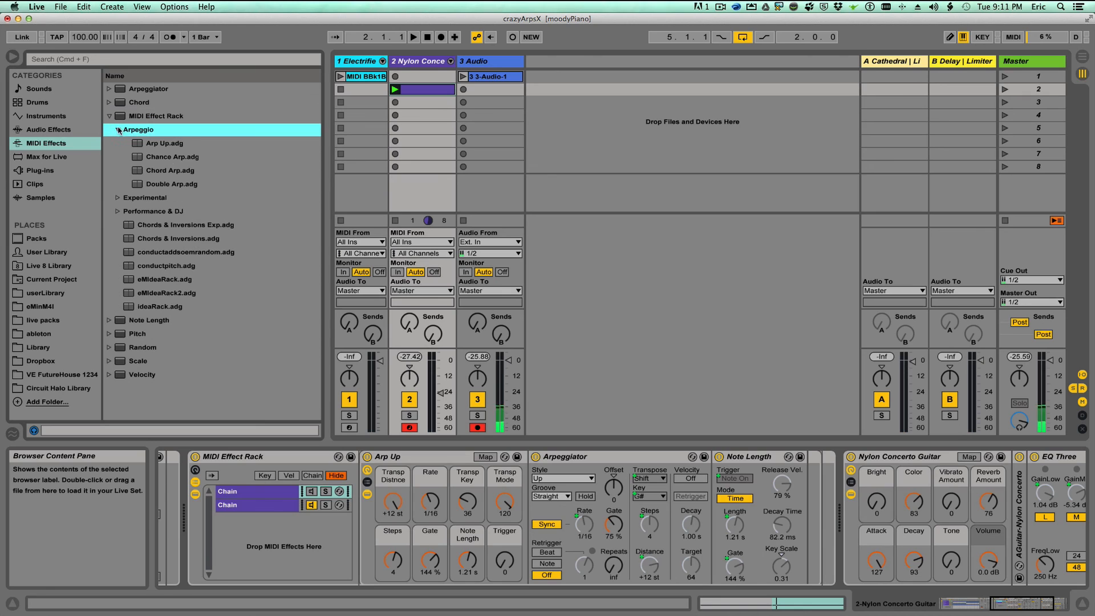
pyautogui.click(158, 144)
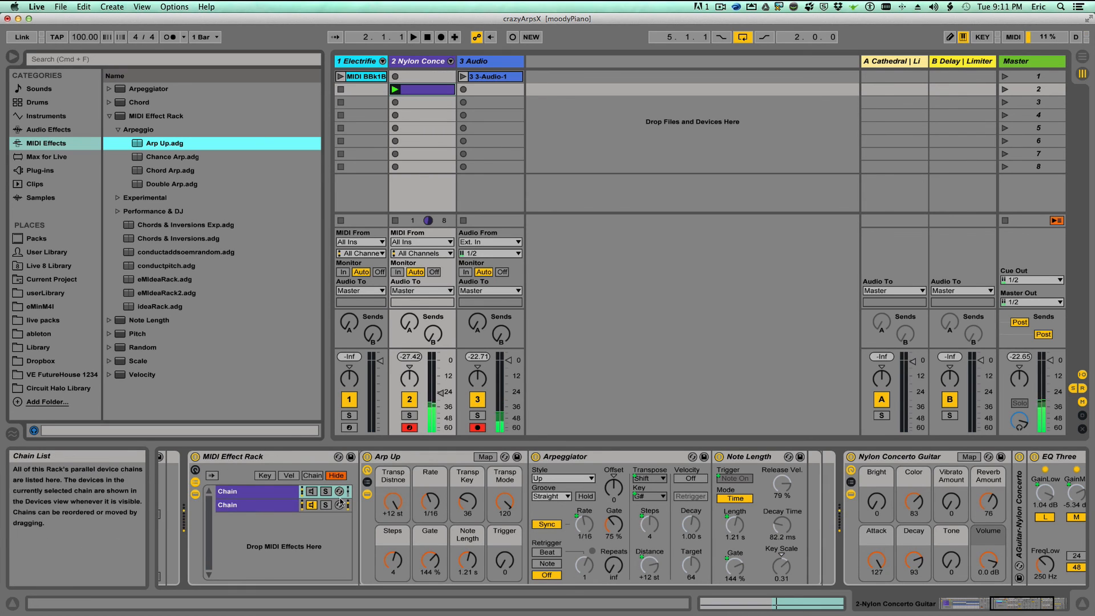
# Reactivate the Arp Up chain and launch the second-scene clip on the Nylon Concerto Guitar track.
pyautogui.click(297, 492)
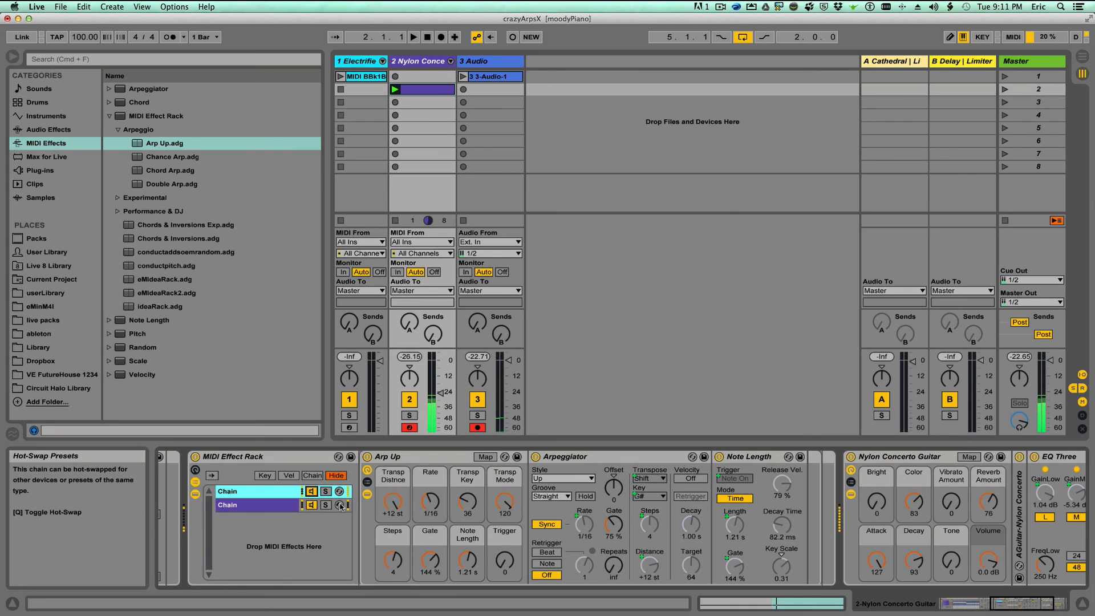
pyautogui.click(394, 90)
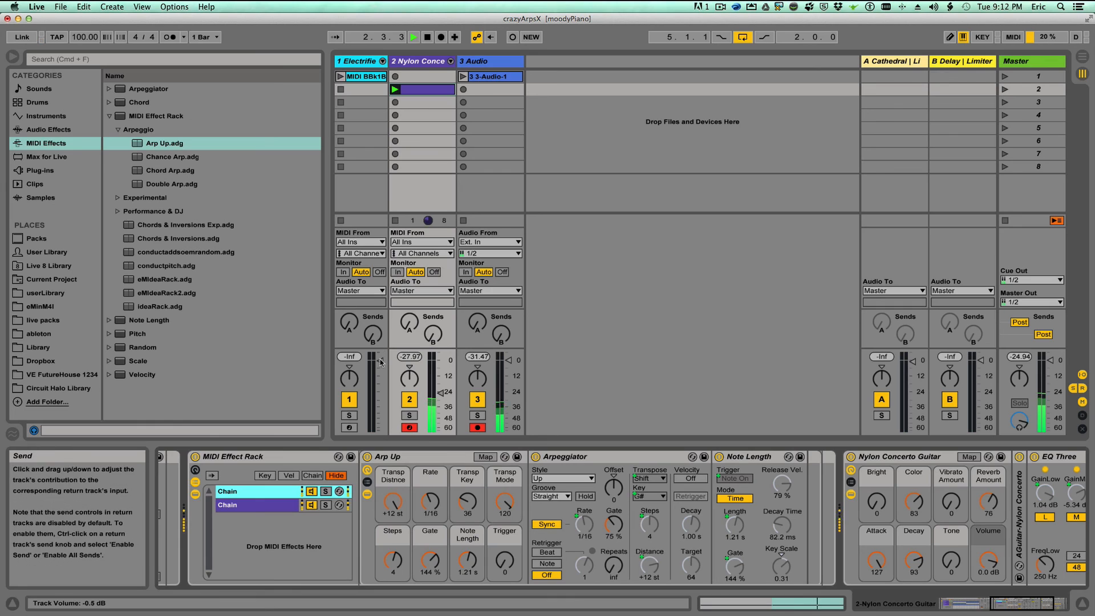
# Play the first track's MIDI BBk1B clip with its volume lowered to -27 dB, and raise the guitar track's volume slightly.
pyautogui.moveTo(380, 361); pyautogui.dragTo(381, 397)
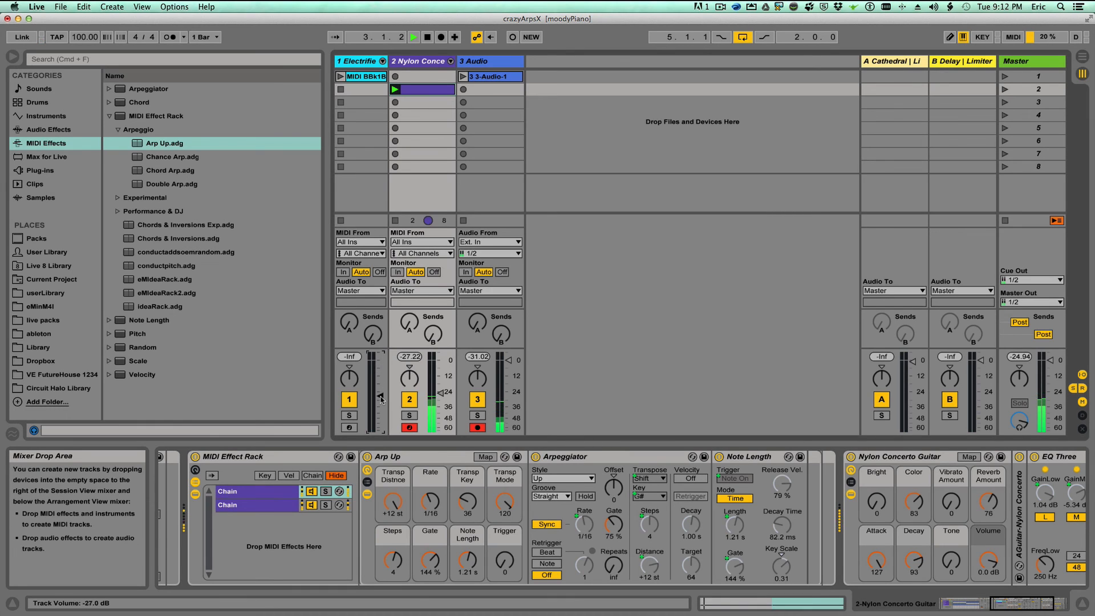
pyautogui.click(340, 76)
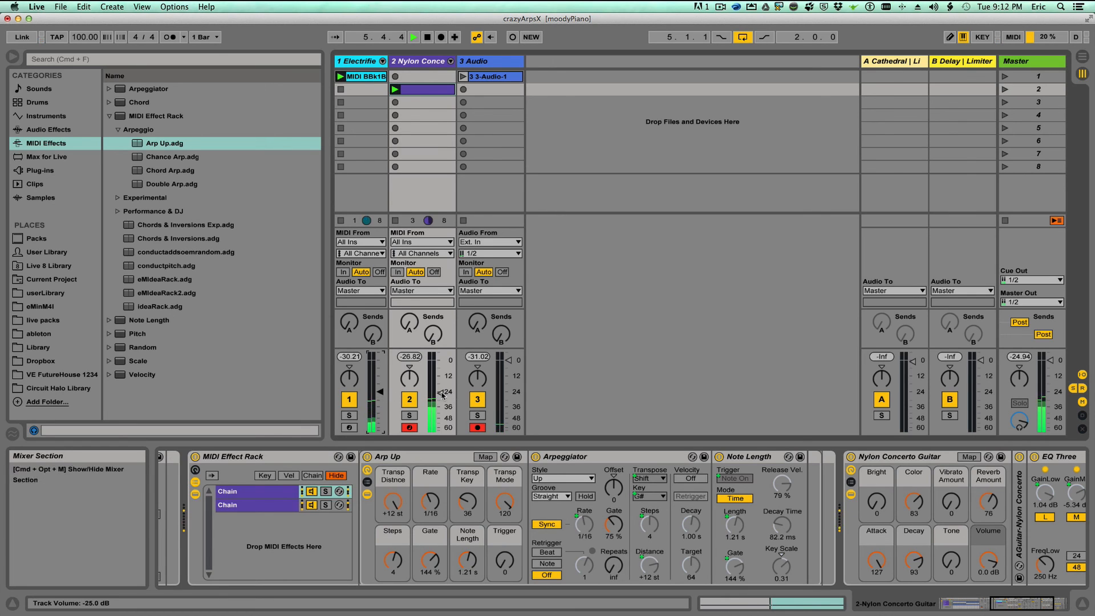
pyautogui.moveTo(440, 393); pyautogui.dragTo(440, 391)
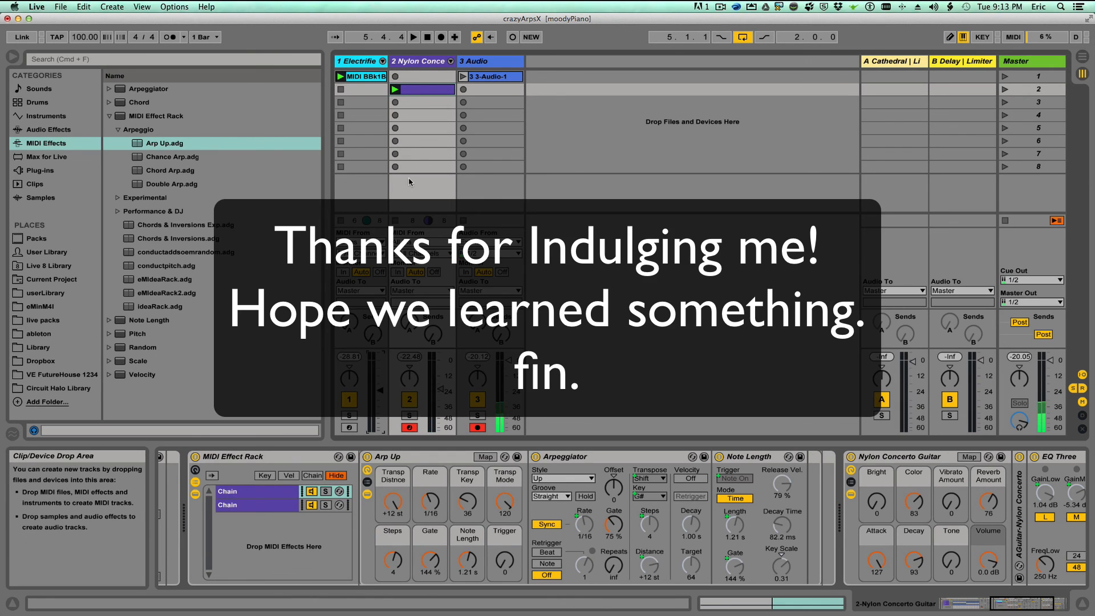
pyautogui.press('space')
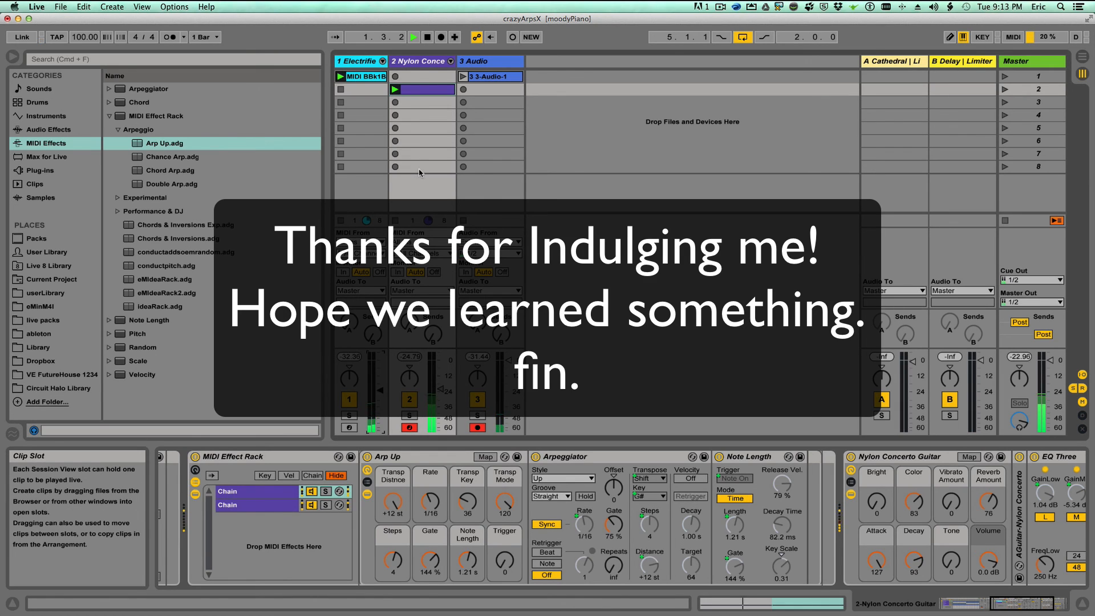